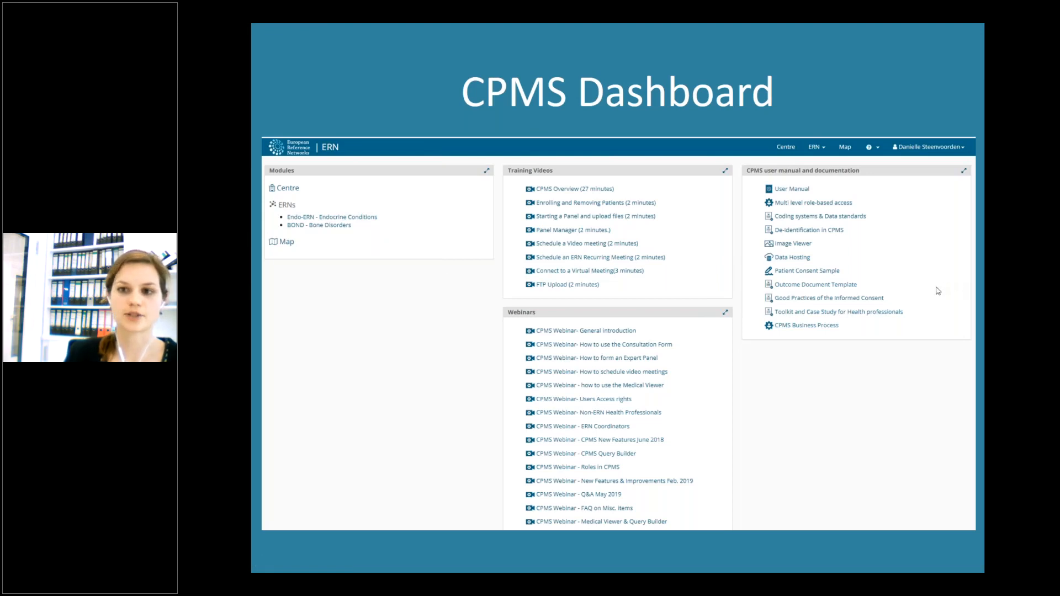
- Leave the slideshow, switch to Chrome and log in to the CPMS training site with the non-EU Login test option
{"action": "left_click", "coordinate": [820, 405]}
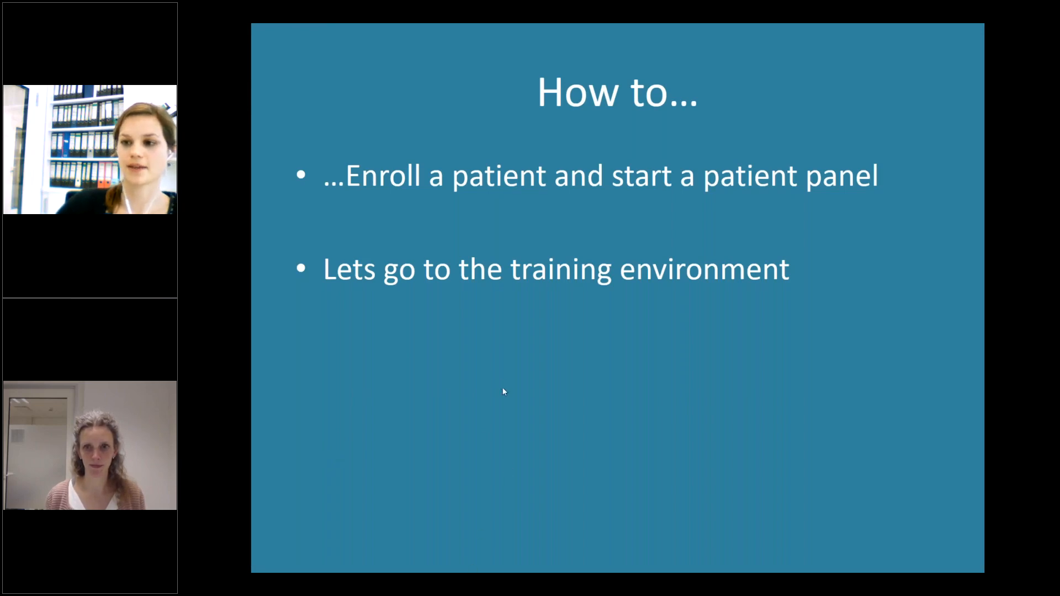
{"action": "key", "text": "Escape"}
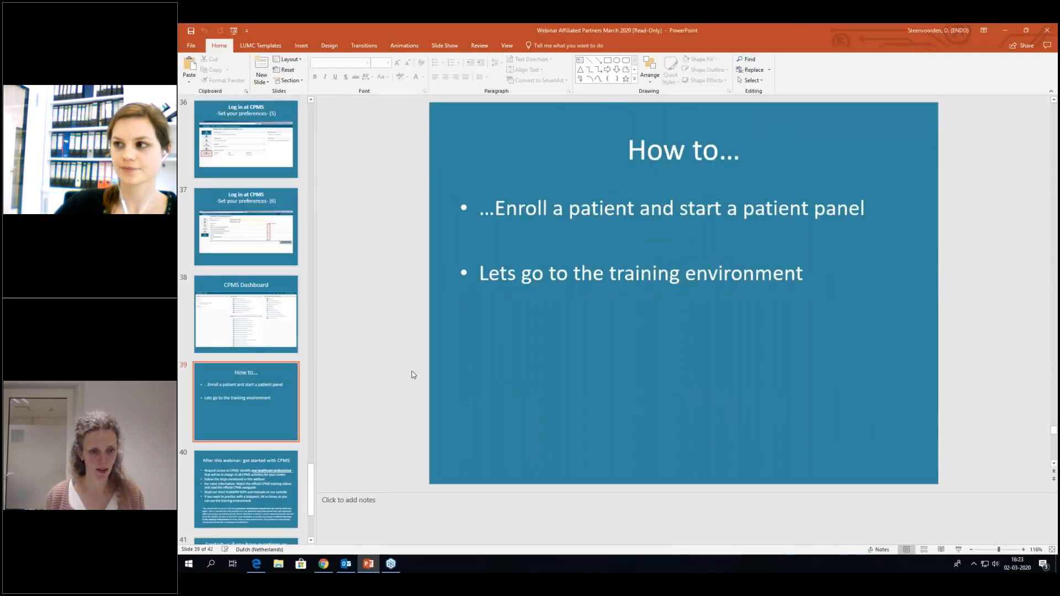
{"action": "left_click", "coordinate": [324, 563]}
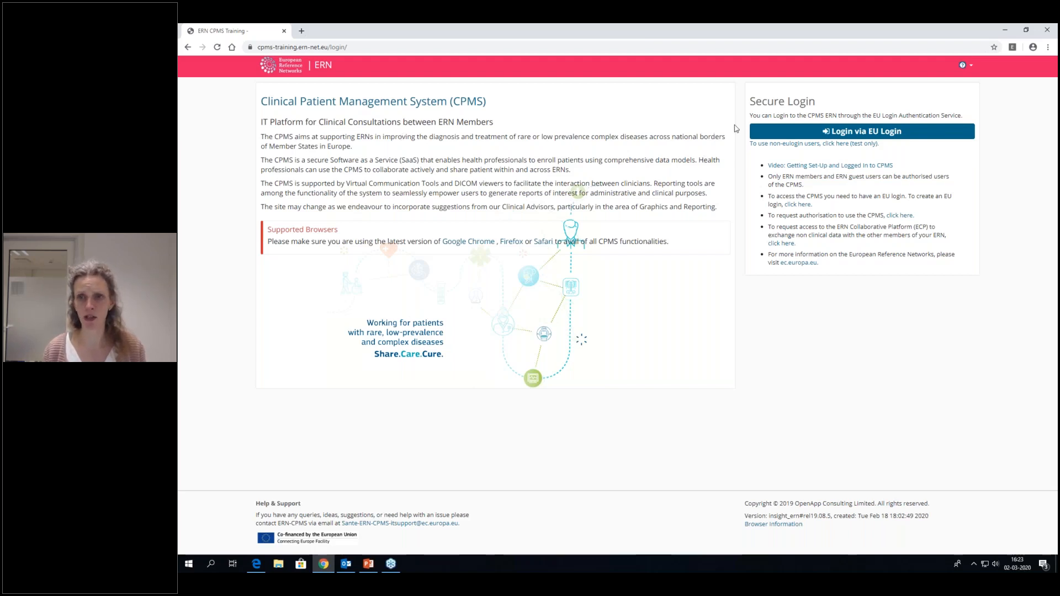
{"action": "left_click", "coordinate": [786, 144]}
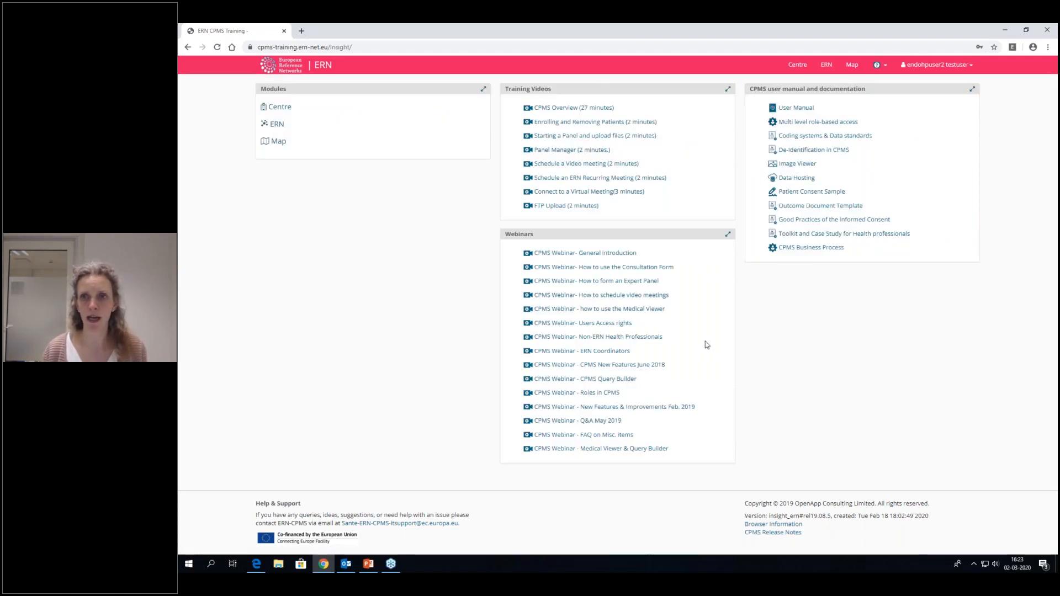
- View the Endo-ERN dashboard and the patient list of the user's own centre
{"action": "left_click", "coordinate": [826, 65]}
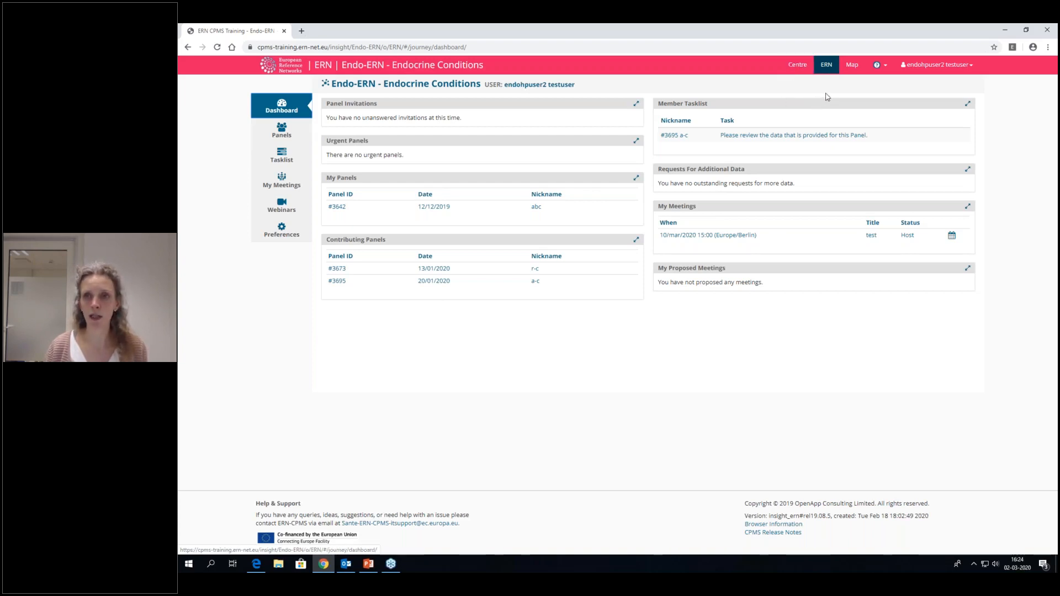
{"action": "left_click", "coordinate": [794, 67]}
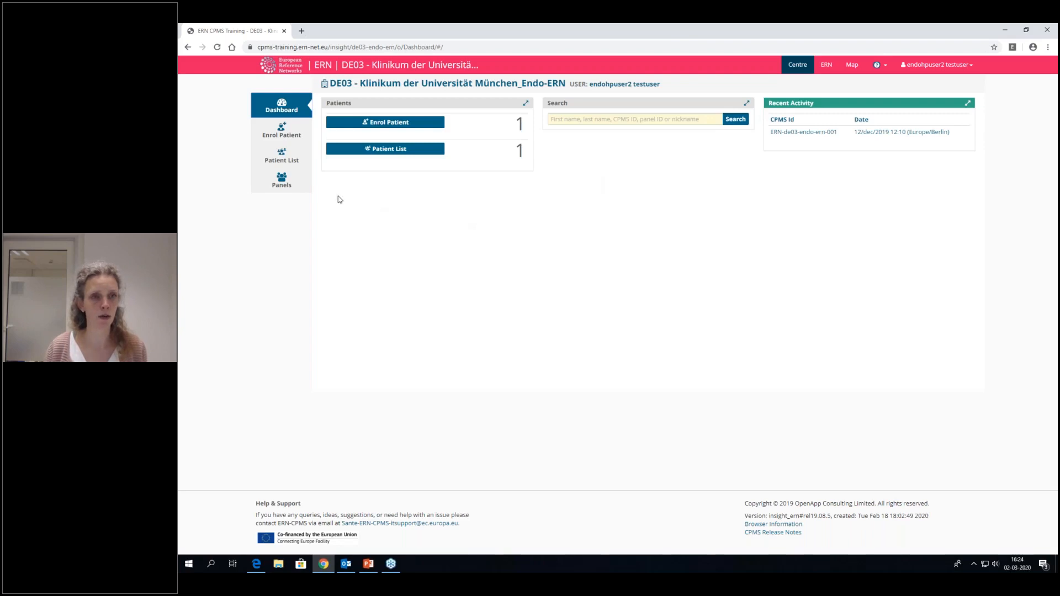
{"action": "left_click", "coordinate": [307, 165]}
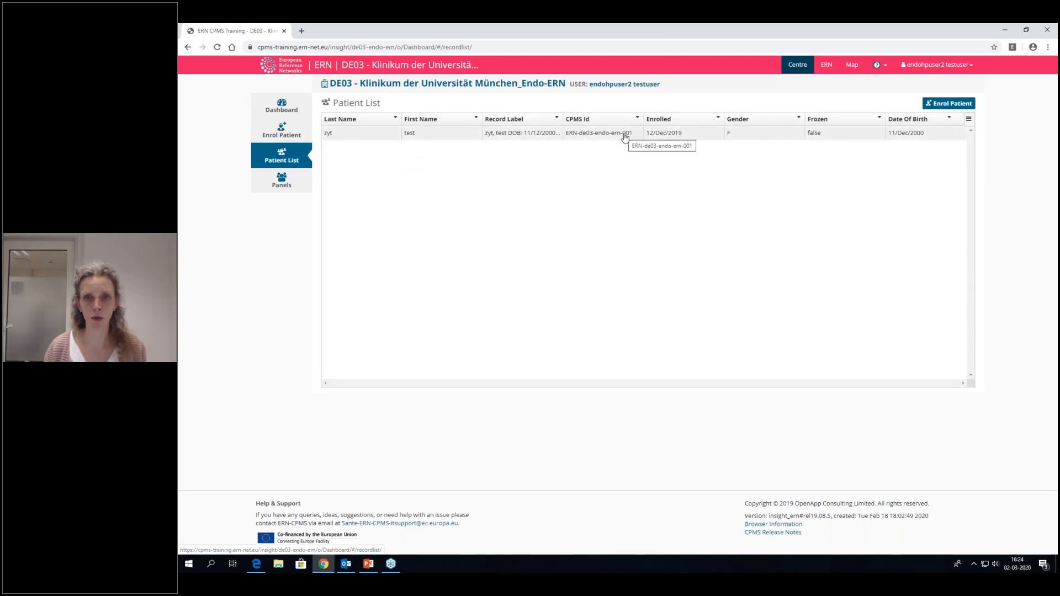
- Start a new patient enrolment dated 02/Mar/2020 and answer No to having sought advice at a national healthcare provider
{"action": "left_click", "coordinate": [278, 137]}
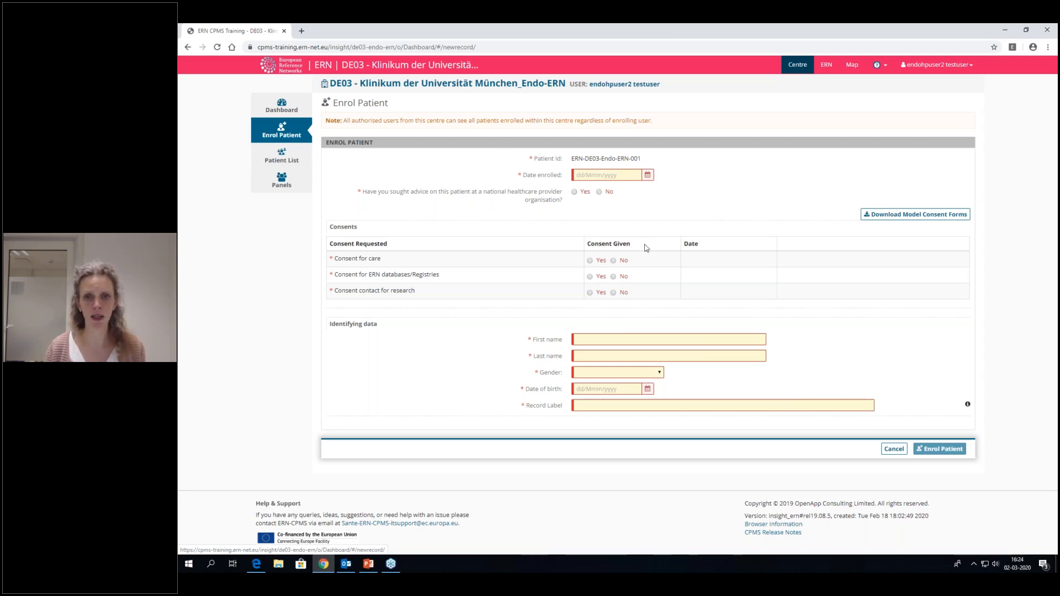
{"action": "left_click", "coordinate": [653, 177]}
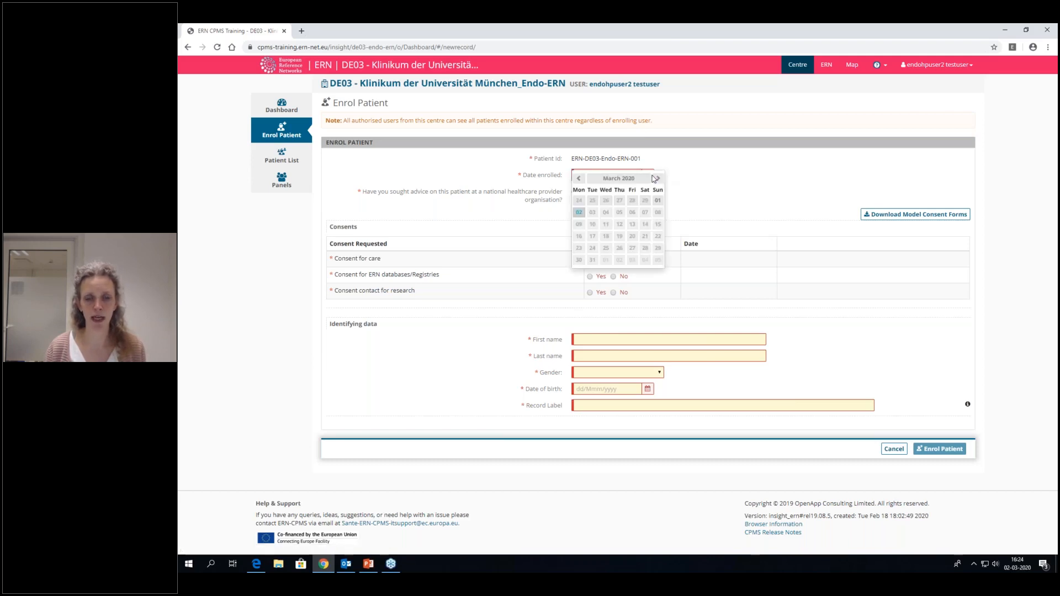
{"action": "left_click", "coordinate": [583, 216]}
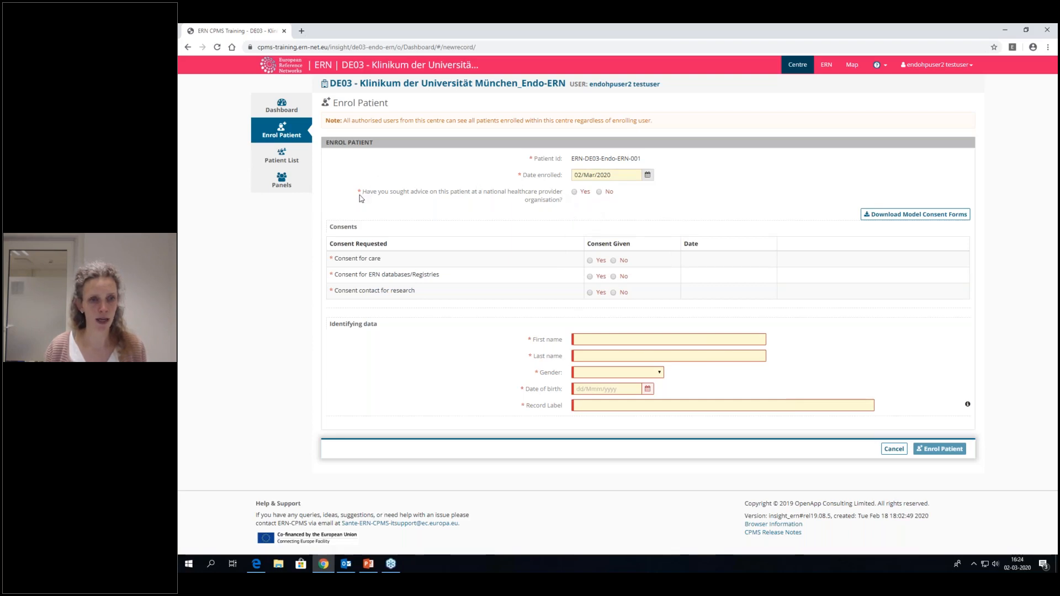
{"action": "left_click", "coordinate": [599, 192]}
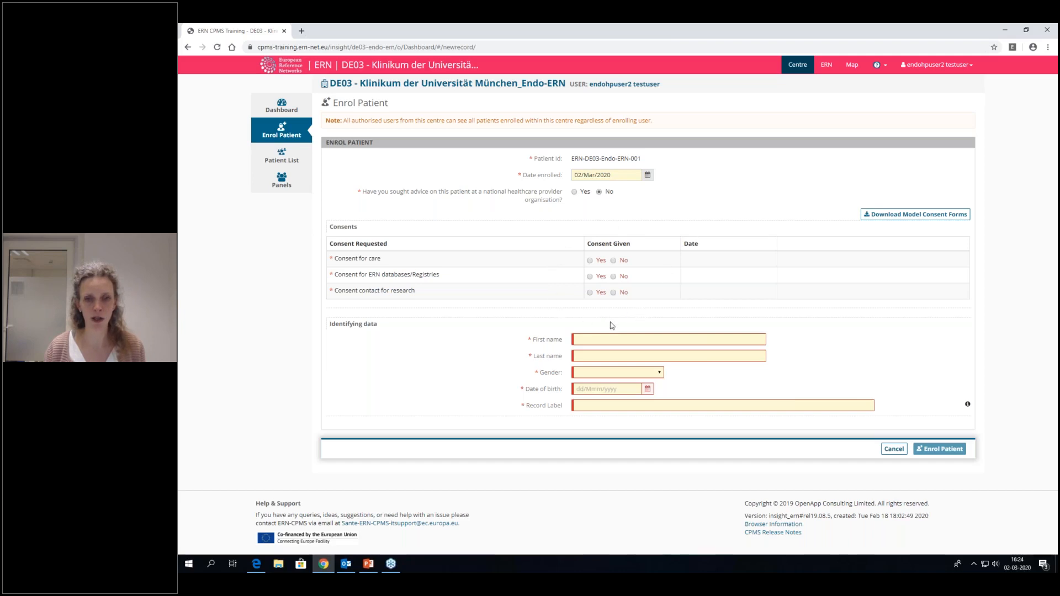
- Record consent for care as given on 02/Mar/2020 and refuse consent for ERN databases/registries and for research contact
{"action": "left_click", "coordinate": [590, 261]}
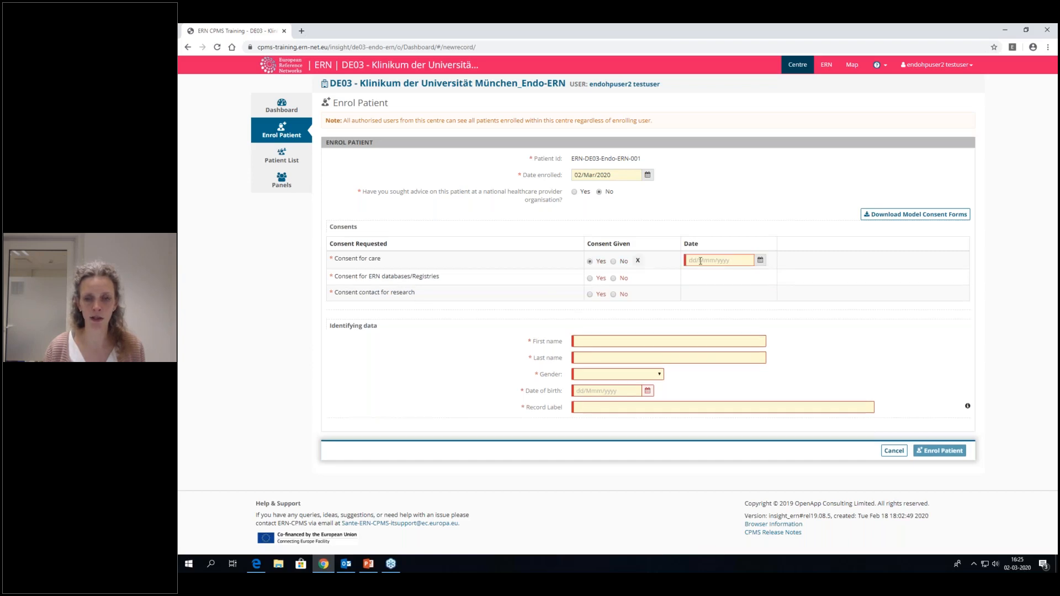
{"action": "left_click", "coordinate": [760, 260]}
{"action": "left_click", "coordinate": [692, 301]}
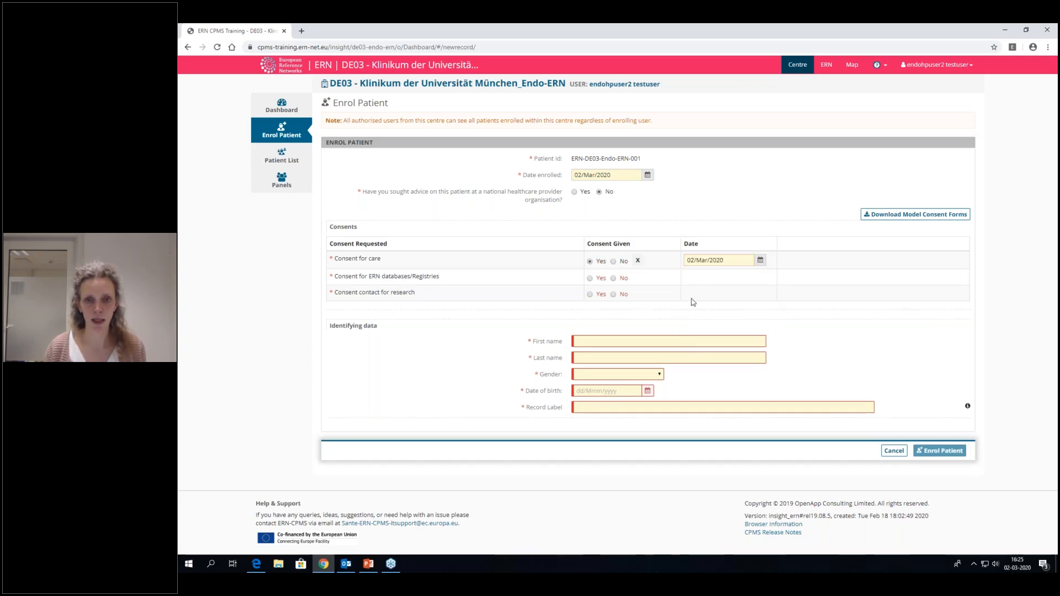
{"action": "left_click", "coordinate": [614, 280]}
{"action": "left_click", "coordinate": [614, 297]}
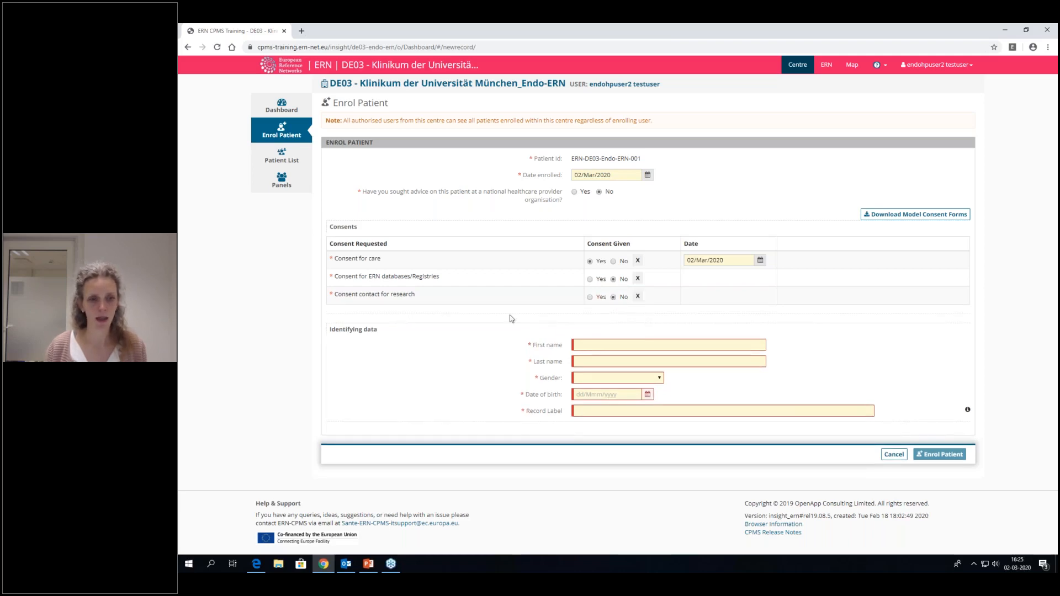
- Enter the patient's first and last name and set the gender to Male
{"action": "left_click", "coordinate": [599, 347]}
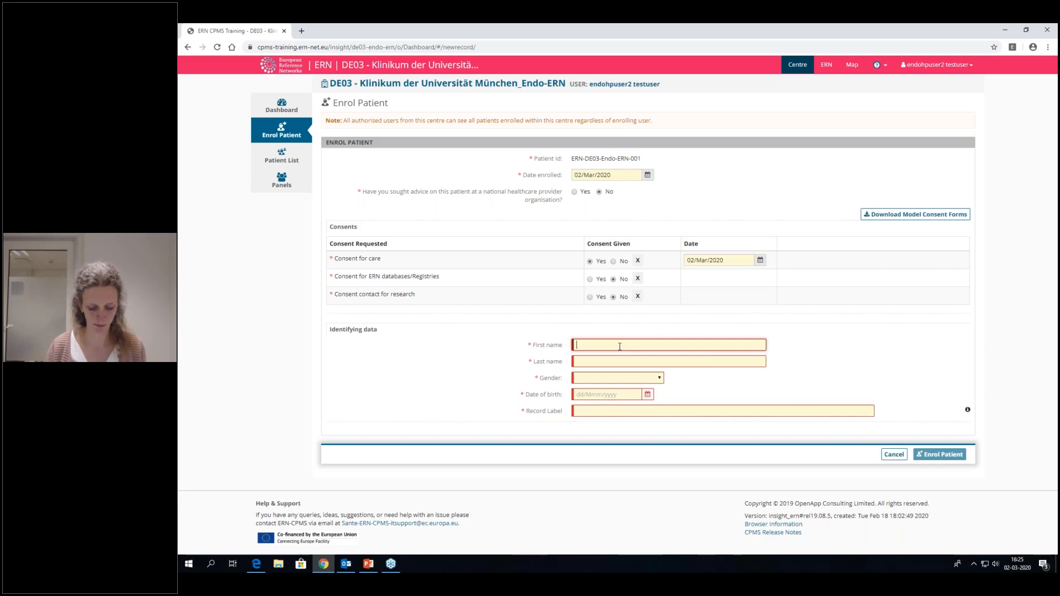
{"action": "type", "text": "testname"}
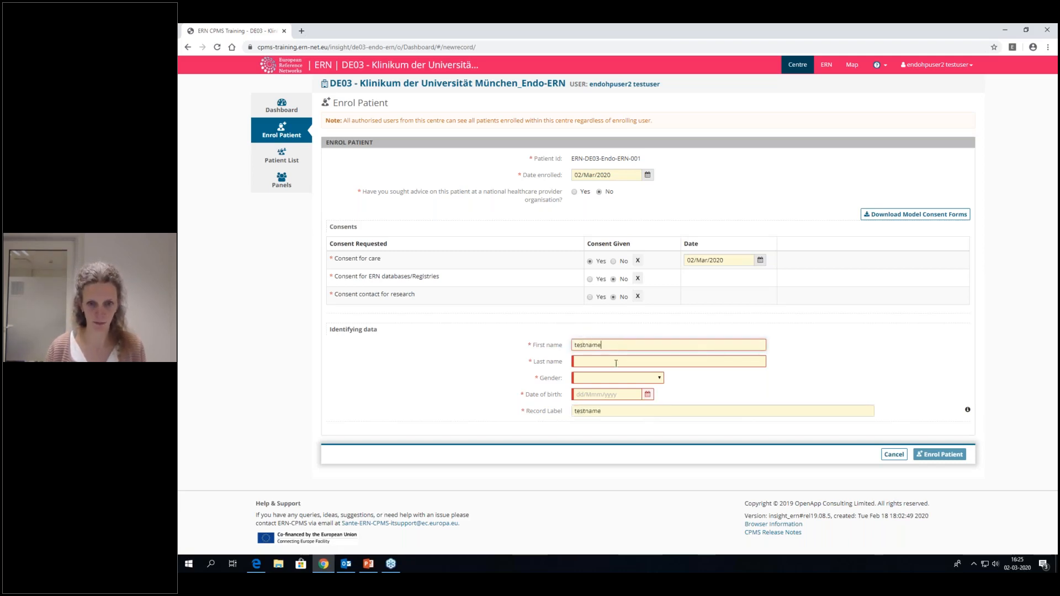
{"action": "left_click", "coordinate": [616, 363]}
{"action": "type", "text": "testname"}
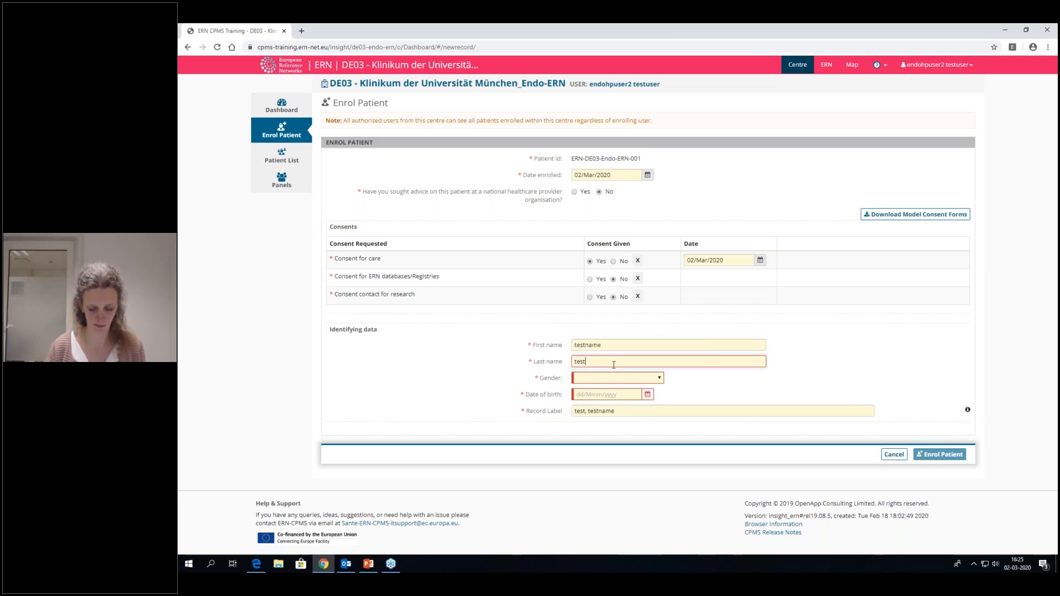
{"action": "left_click", "coordinate": [660, 377]}
{"action": "left_click", "coordinate": [610, 397]}
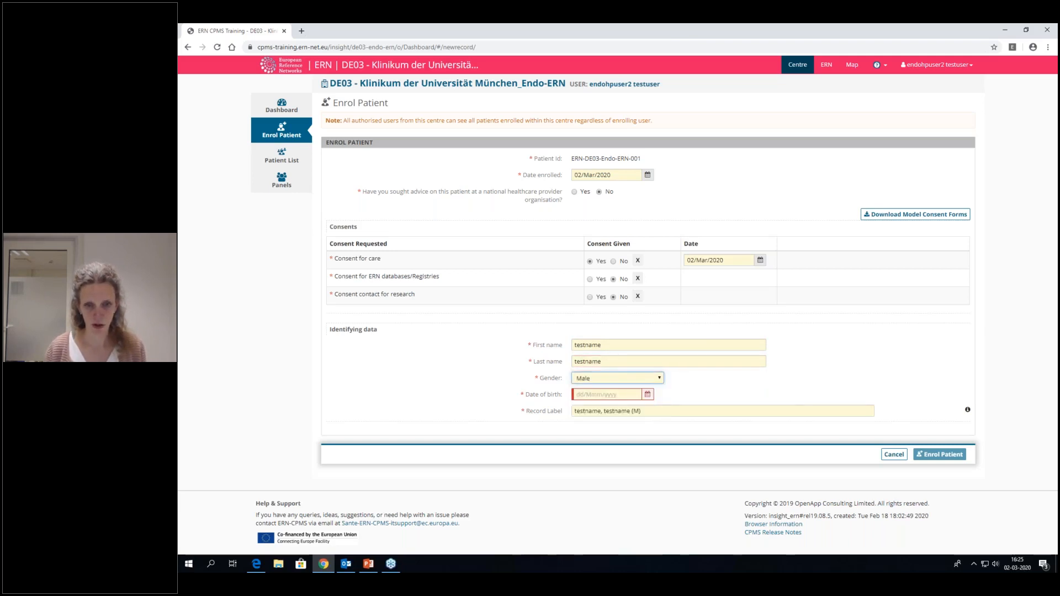
- Enter the patient's date of birth, correcting its year
{"action": "left_click", "coordinate": [648, 395]}
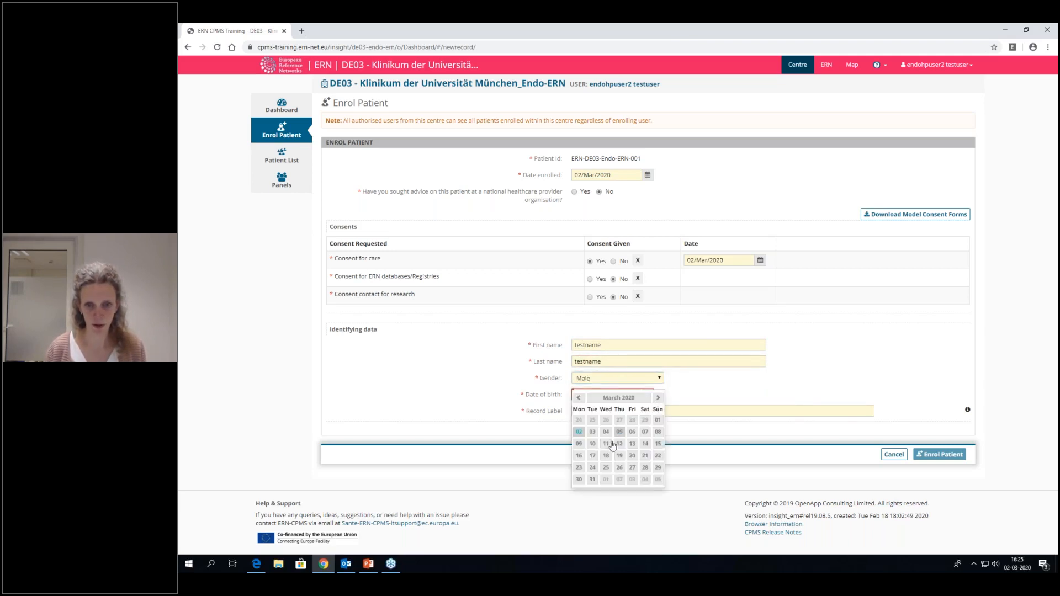
{"action": "left_click", "coordinate": [578, 432]}
{"action": "left_click_drag", "start_coordinate": [600, 394], "coordinate": [616, 395]}
{"action": "left_click", "coordinate": [617, 397]}
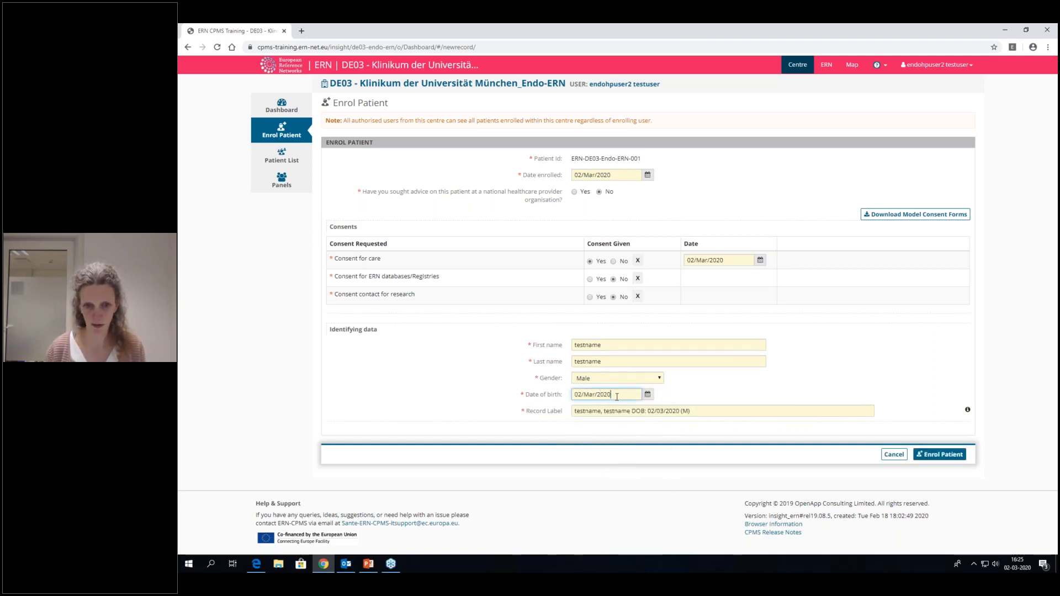
{"action": "key", "text": "BackSpace"}
{"action": "key", "text": "BackSpace"}
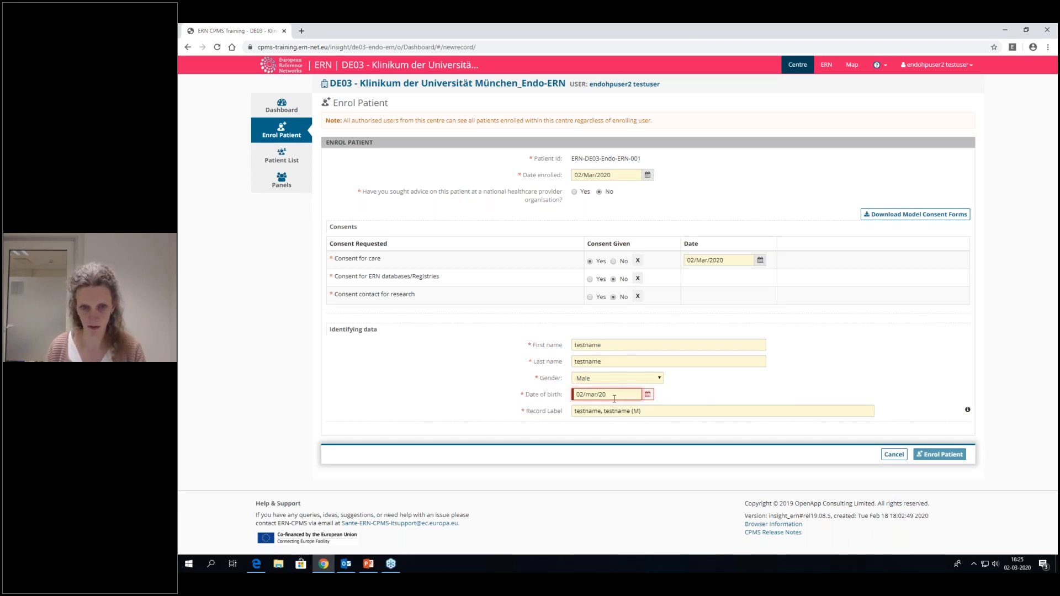
{"action": "type", "text": "02"}
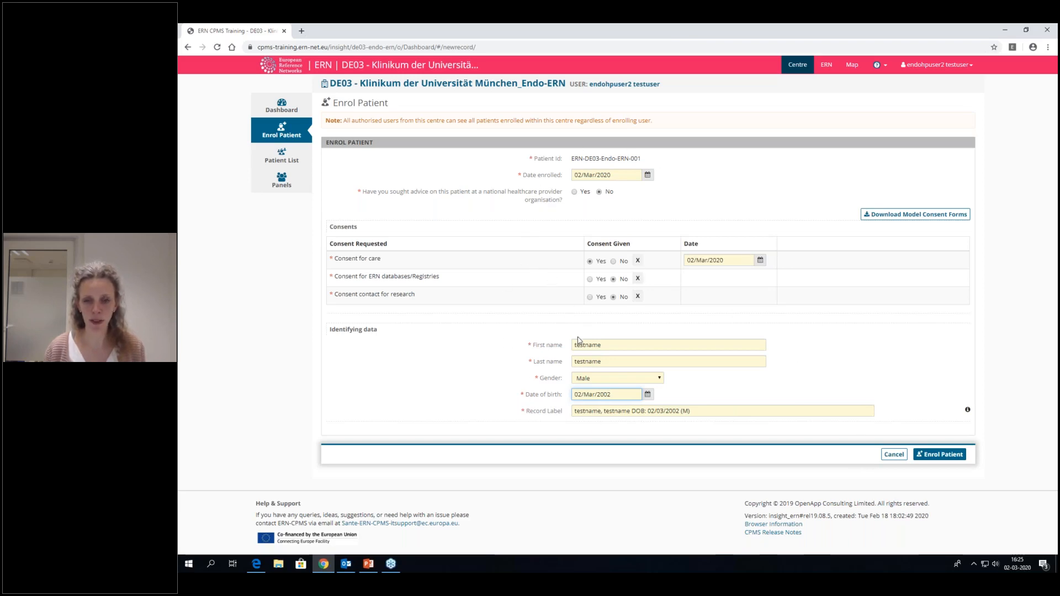
- Submit the patient enrolment and confirm the data protection acknowledgement
{"action": "left_click", "coordinate": [925, 456]}
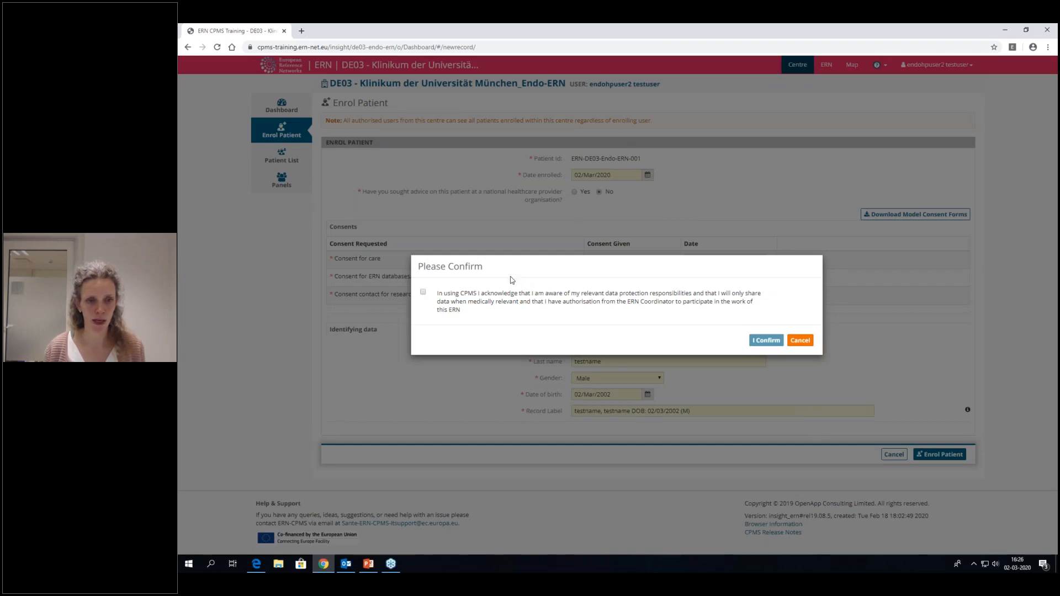
{"action": "left_click", "coordinate": [423, 292]}
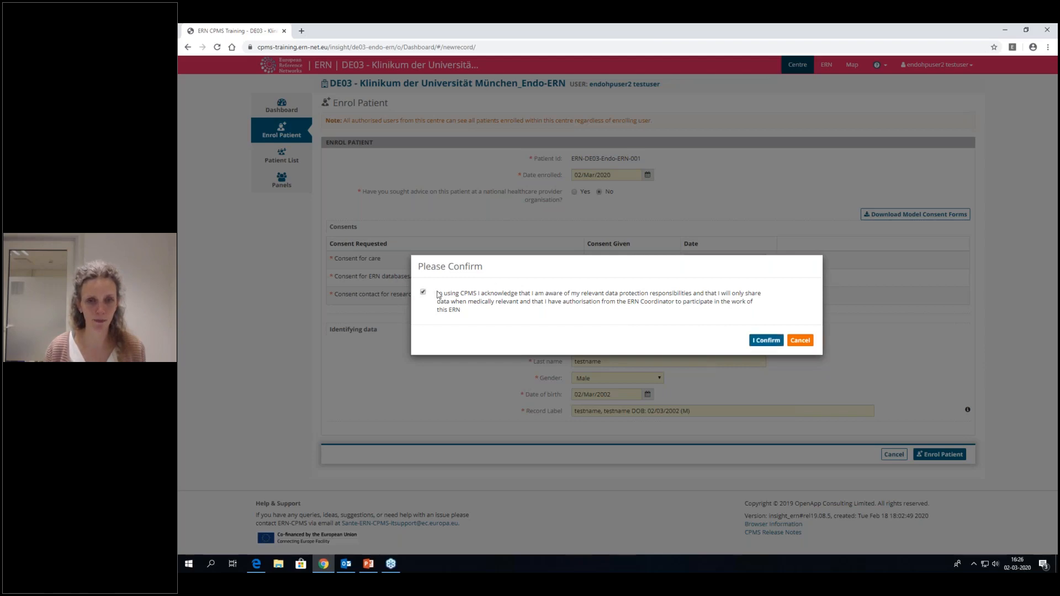
{"action": "left_click", "coordinate": [760, 341]}
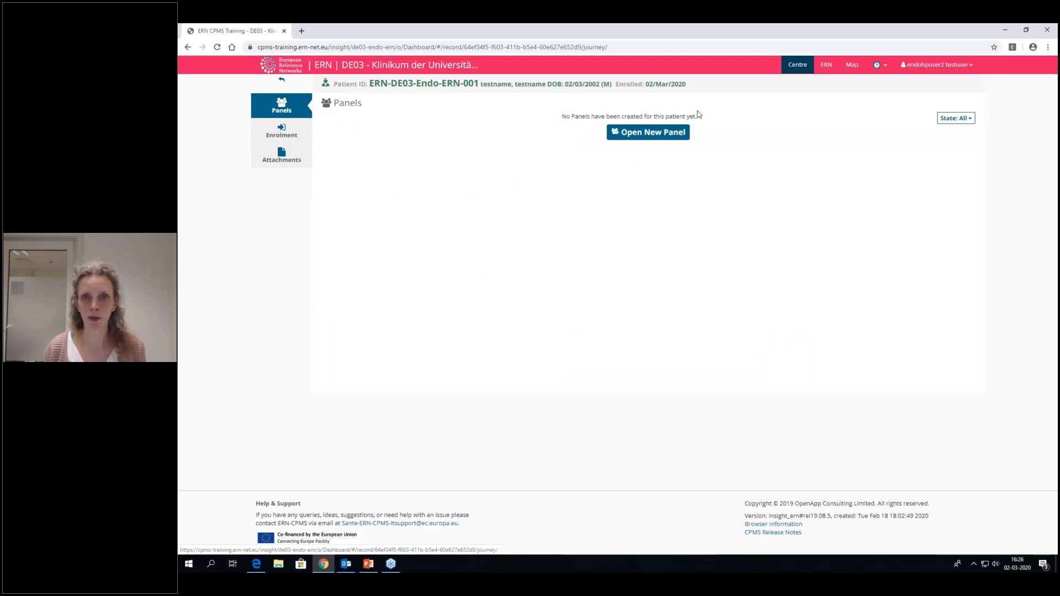
- Open a new panel for the patient with the nickname "testnickname" and mark it as urgent
{"action": "left_click", "coordinate": [635, 135]}
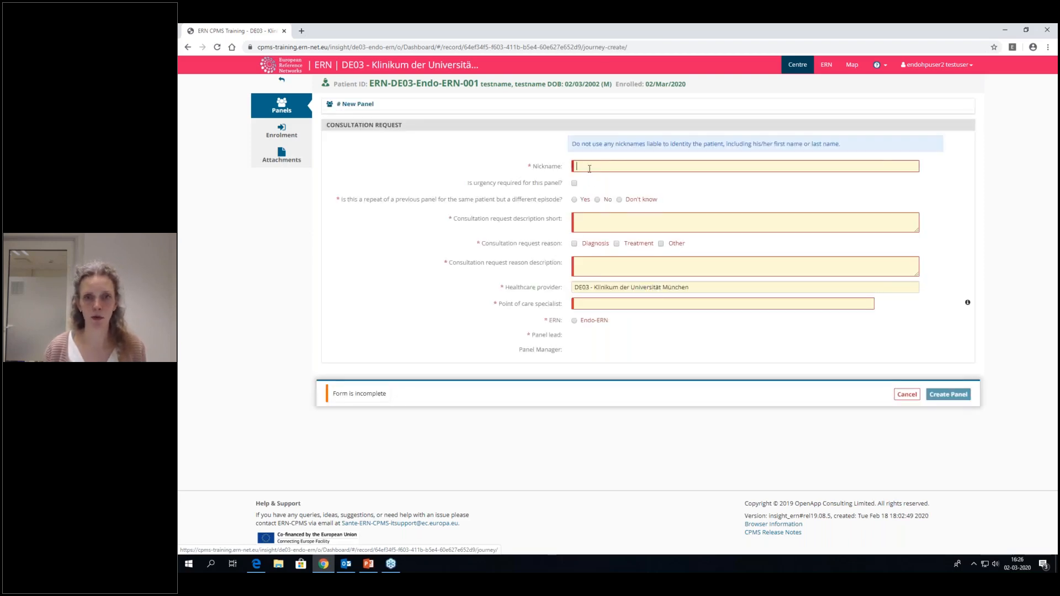
{"action": "type", "text": "testnick"}
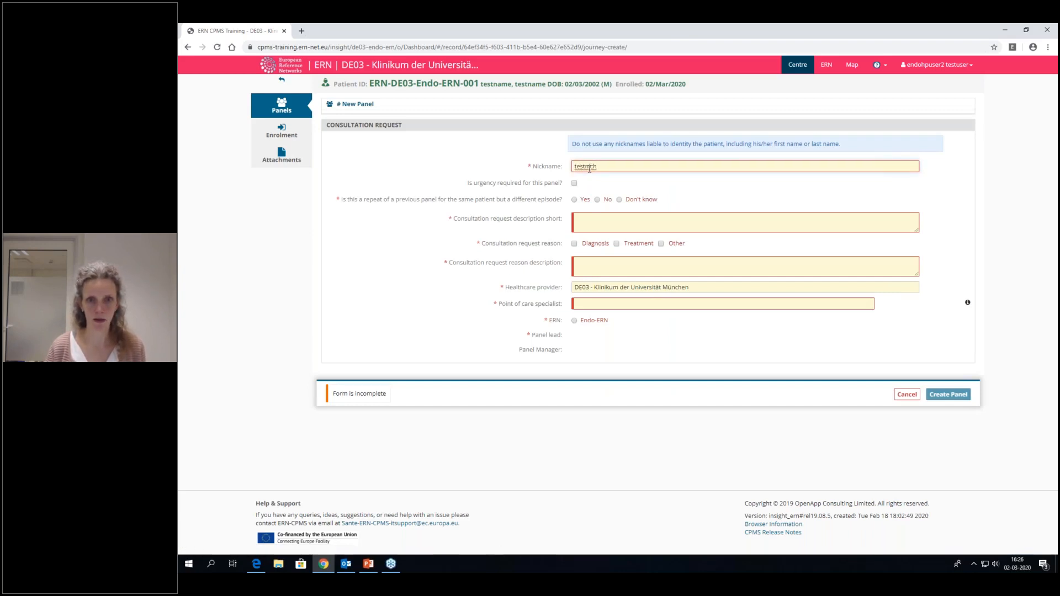
{"action": "type", "text": "name"}
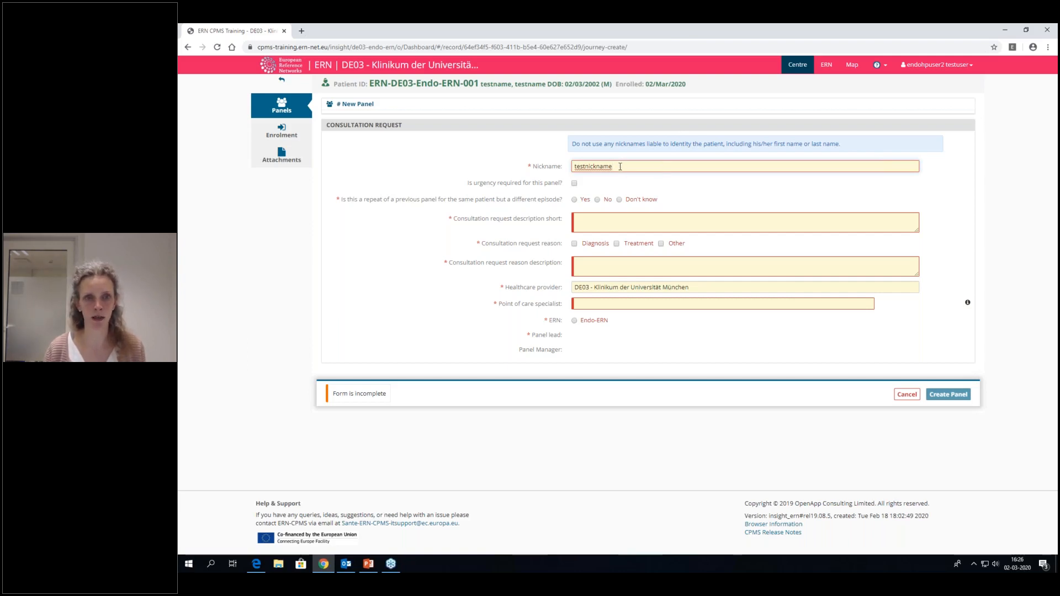
{"action": "left_click", "coordinate": [575, 183]}
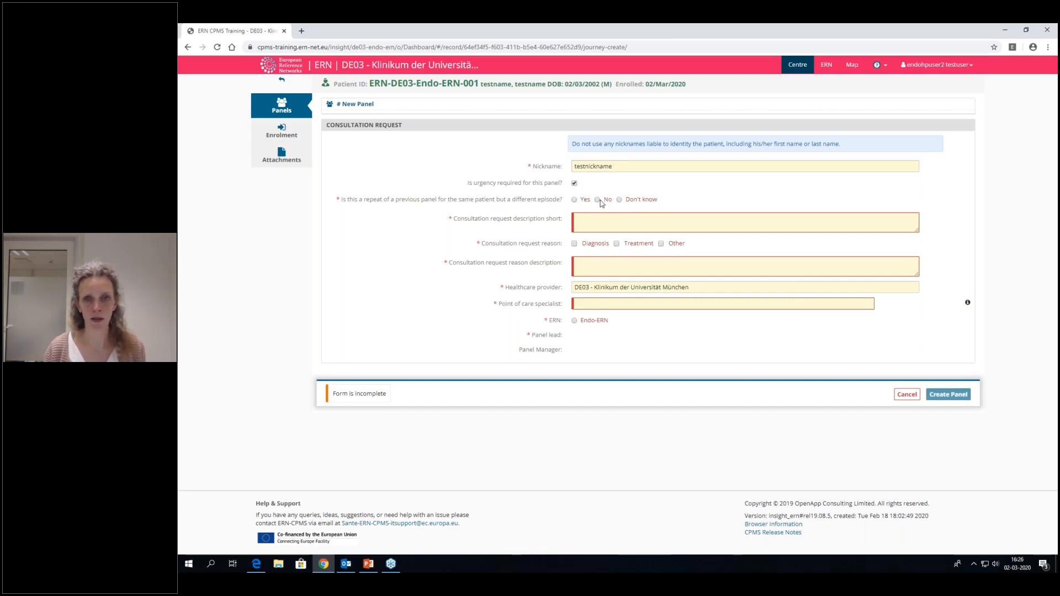
- Mark the panel as not a repeat and enter "diagnosis rare disease" as the short consultation request description
{"action": "left_click", "coordinate": [598, 220]}
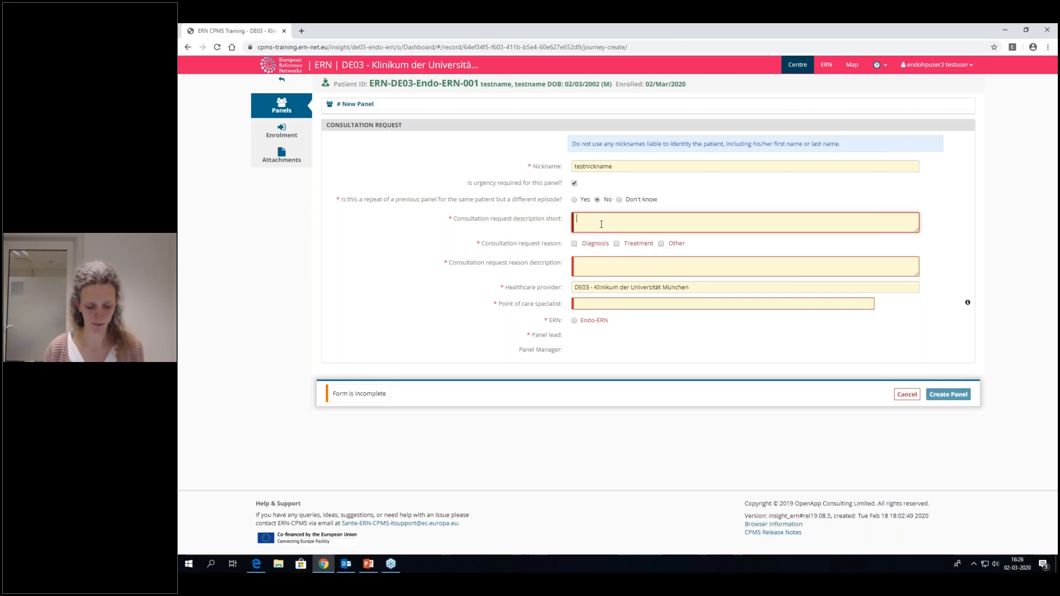
{"action": "type", "text": "da"}
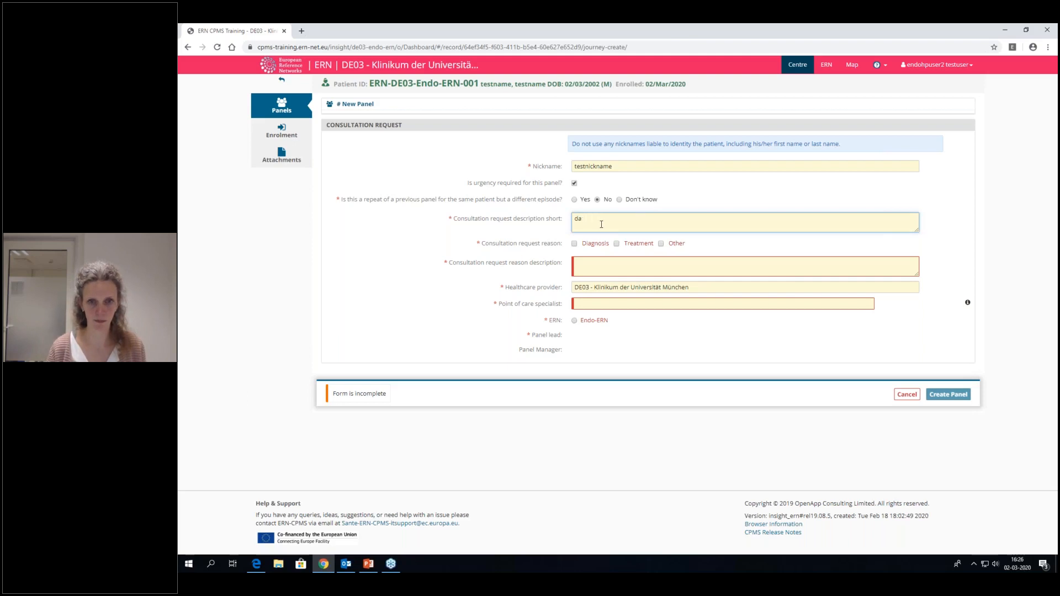
{"action": "type", "text": "gno"}
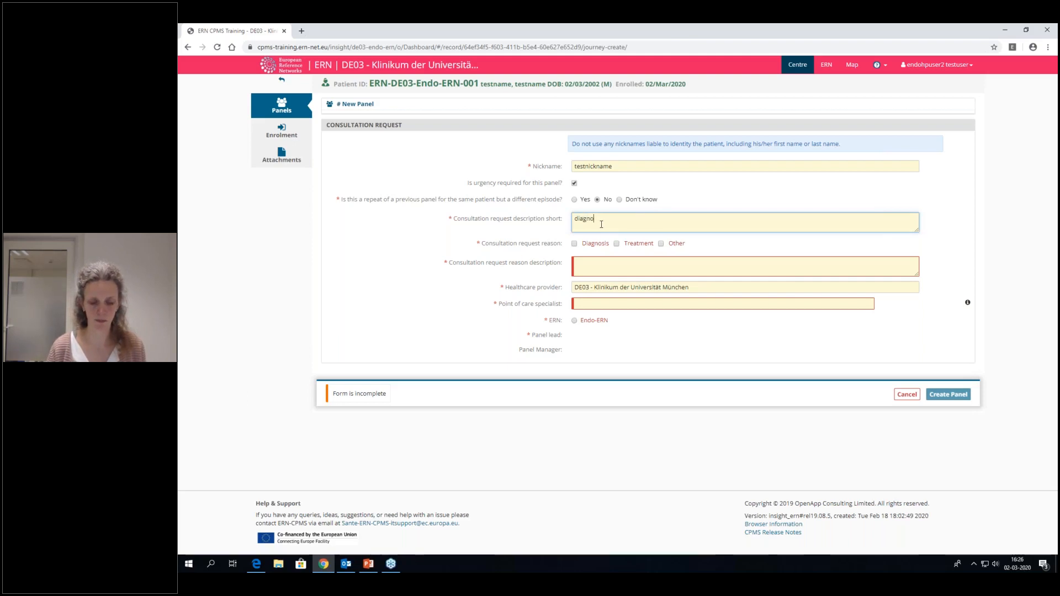
{"action": "type", "text": "gnosis re"}
{"action": "key", "text": "BackSpace"}
{"action": "type", "text": "are di"}
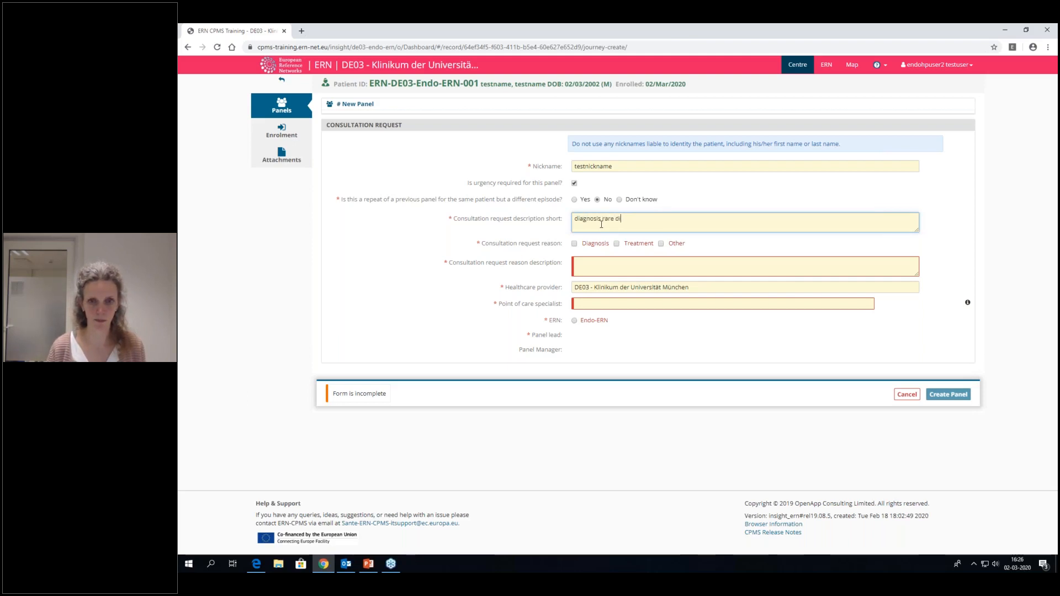
{"action": "type", "text": "sease"}
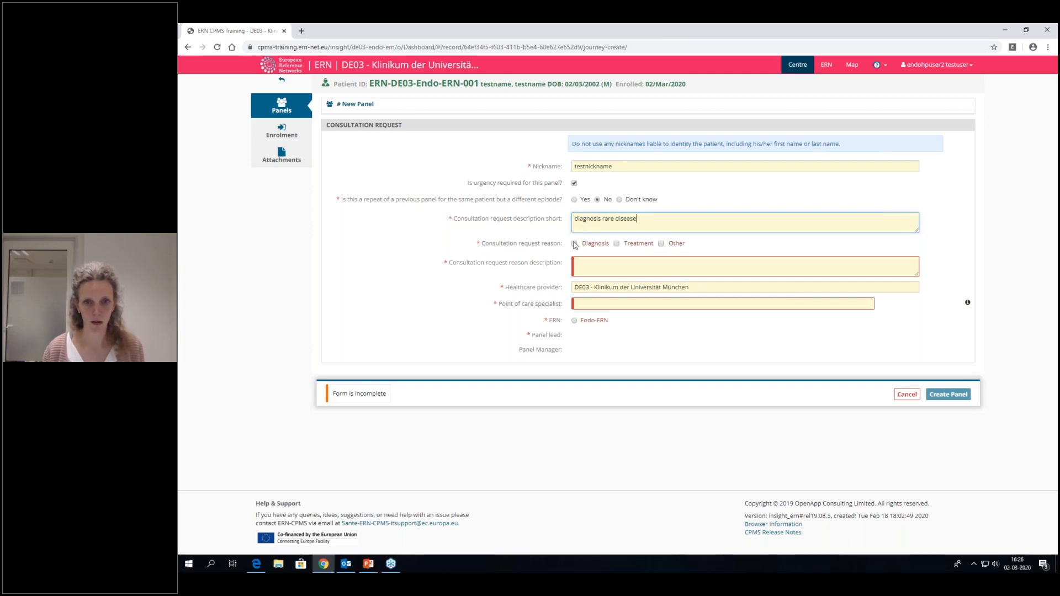
- Set the consultation request reason to Diagnosis and enter "diagnosis not known" as the reason description
{"action": "left_click", "coordinate": [575, 244]}
{"action": "left_click", "coordinate": [583, 266]}
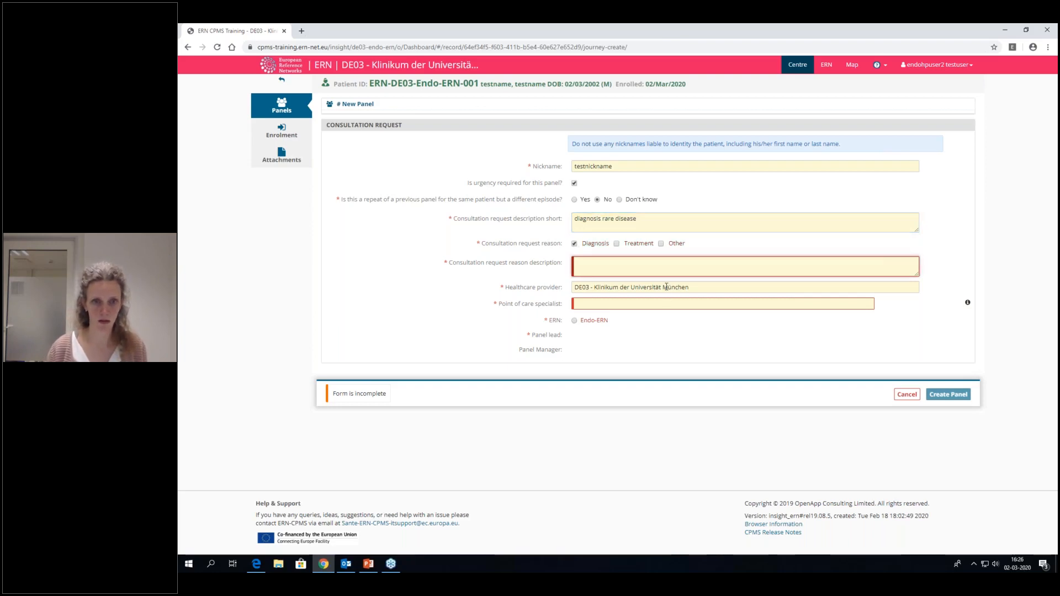
{"action": "type", "text": "diagnosis "}
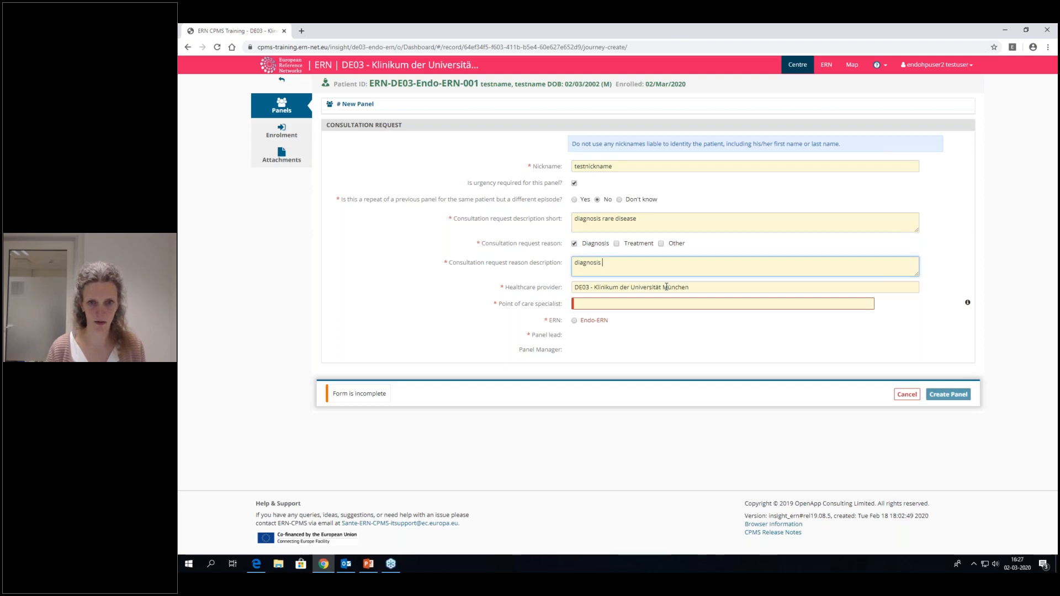
{"action": "type", "text": "not known"}
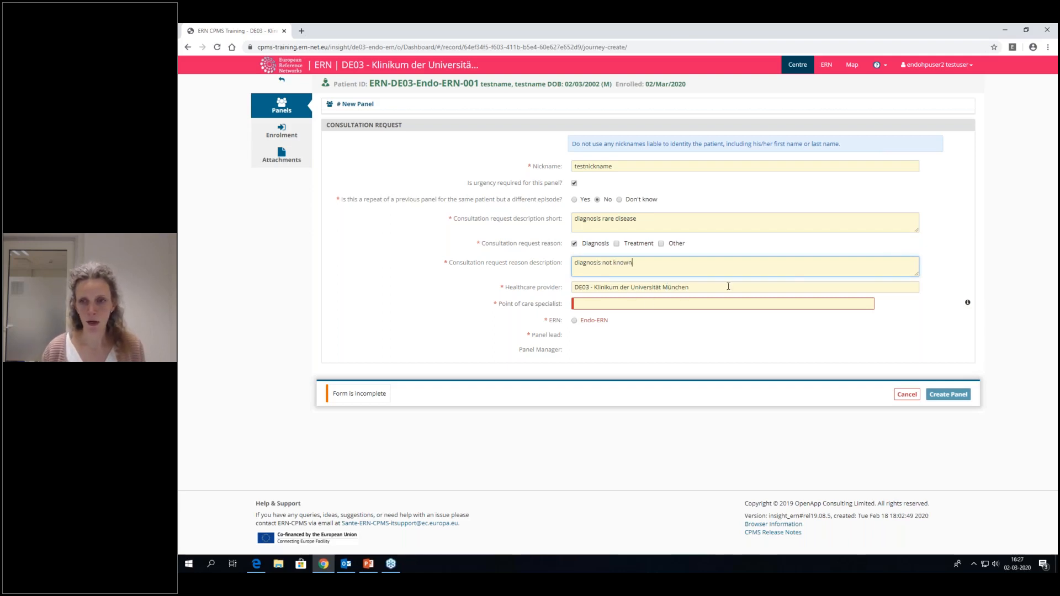
- Enter the point of care specialist's surname and choose Endo-ERN as the panel's ERN
{"action": "left_click", "coordinate": [608, 305]}
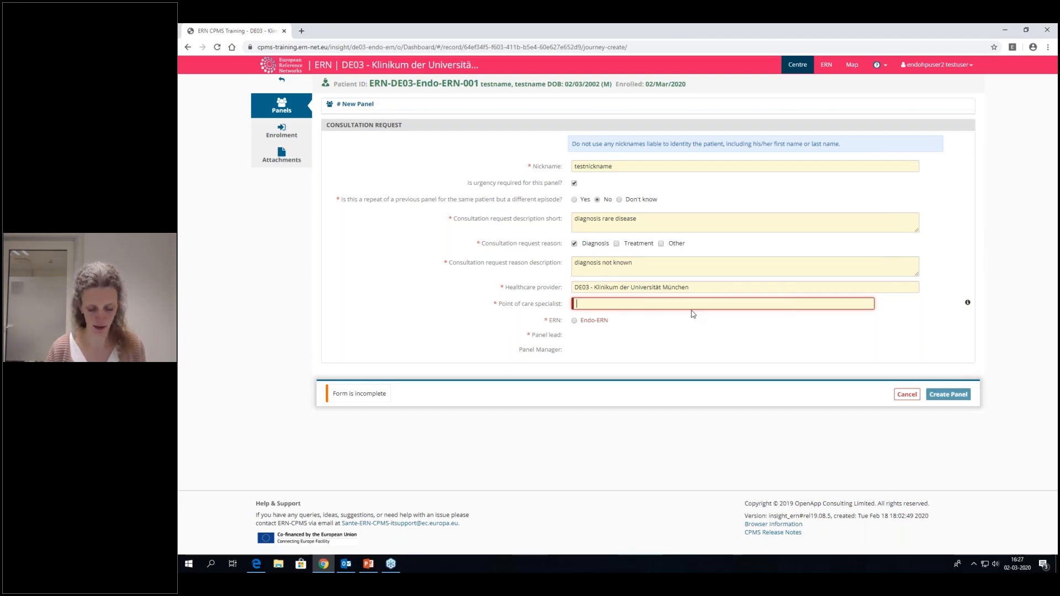
{"action": "type", "text": "Steenvoorden"}
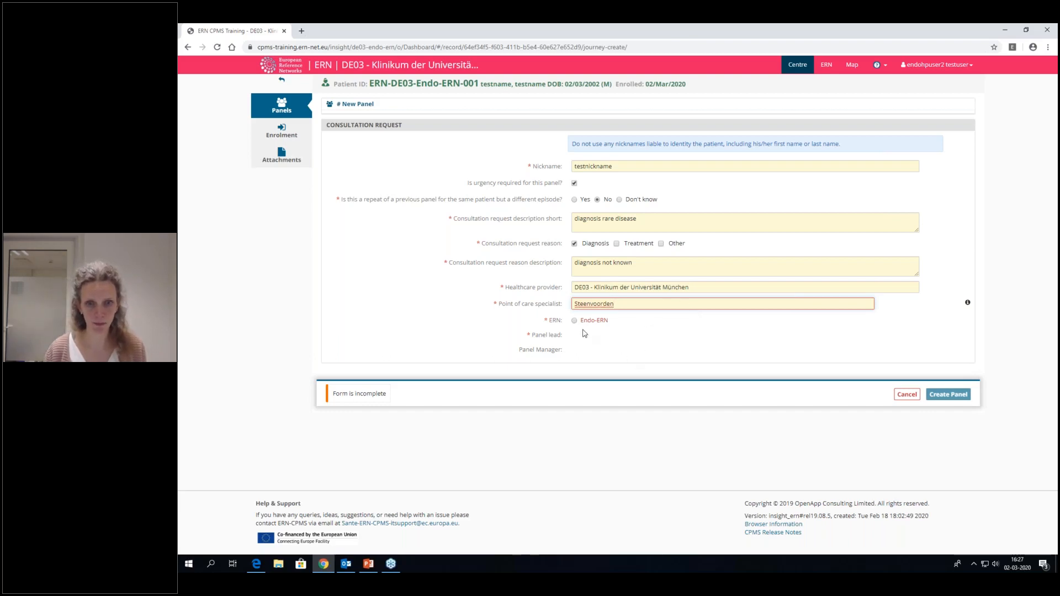
{"action": "left_click", "coordinate": [575, 321]}
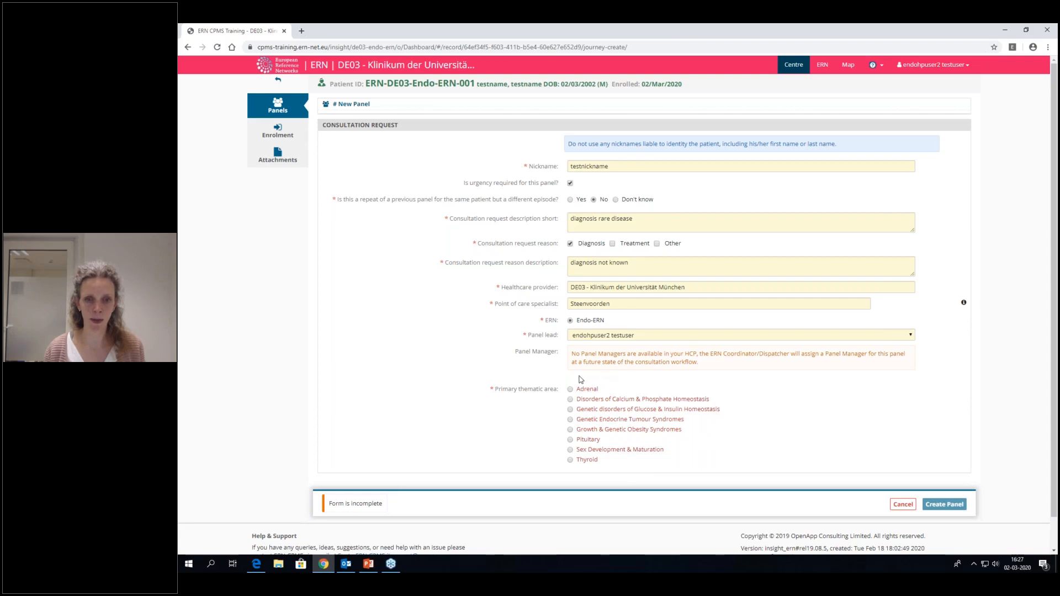
- Choose Pituitary as the primary thematic area, leave the secondary areas empty, and create the panel
{"action": "left_click", "coordinate": [571, 440]}
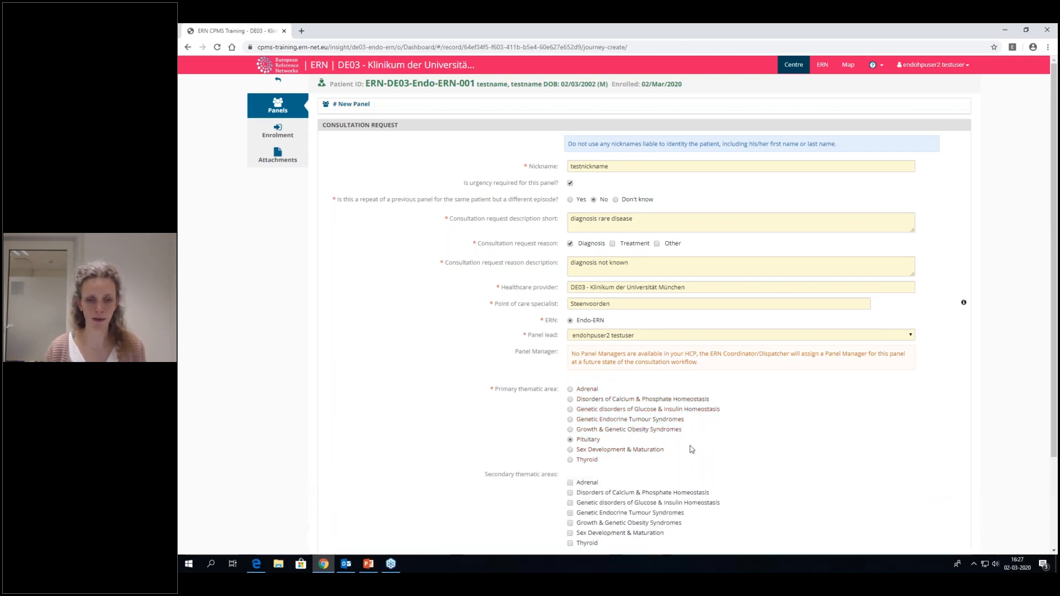
{"action": "scroll", "coordinate": [557, 450], "scroll_direction": "down", "scroll_amount": 1}
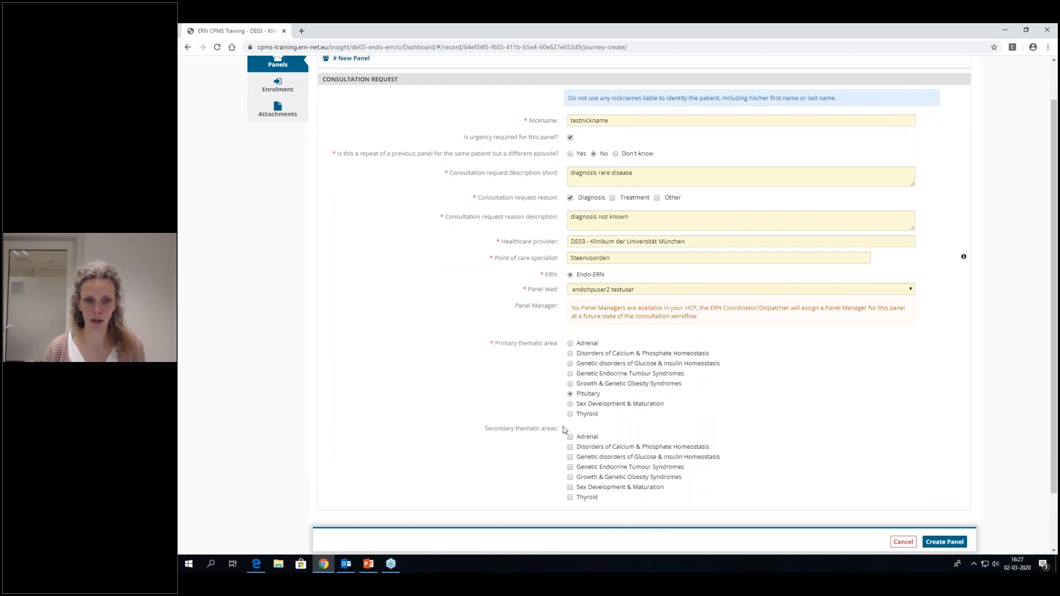
{"action": "scroll", "coordinate": [552, 425], "scroll_direction": "down", "scroll_amount": 1}
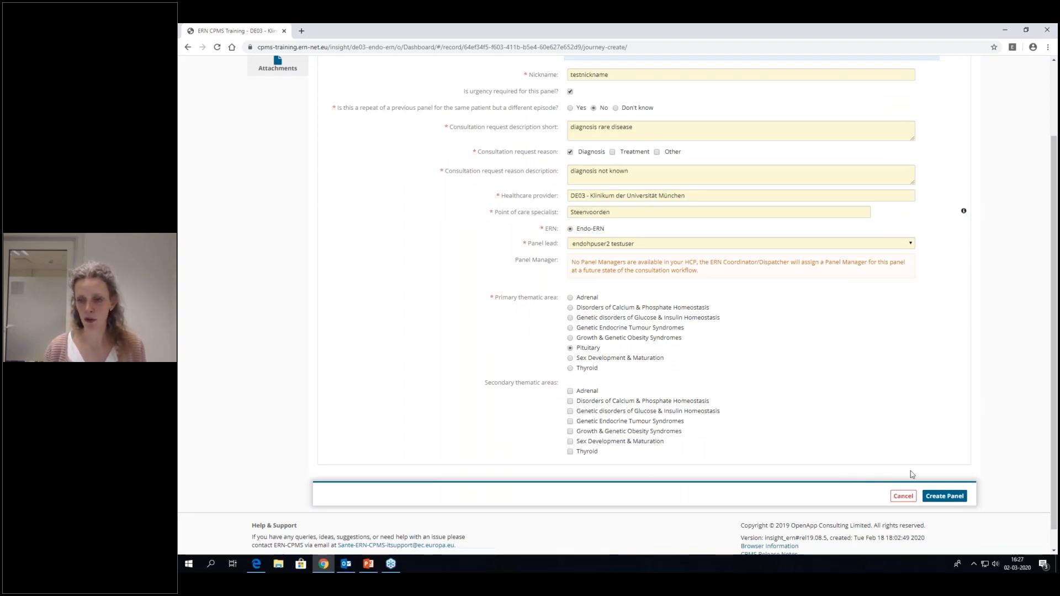
{"action": "left_click", "coordinate": [945, 496]}
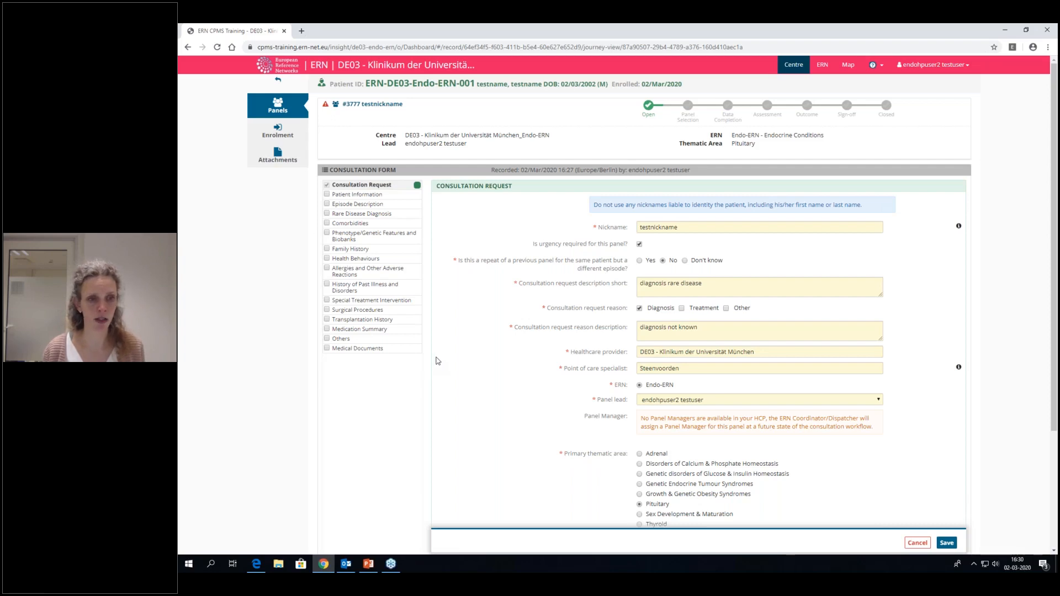
- Add the Patient Information section to the consultation form and set the country of residence to Argentina
{"action": "scroll", "coordinate": [437, 361], "scroll_direction": "down", "scroll_amount": 2}
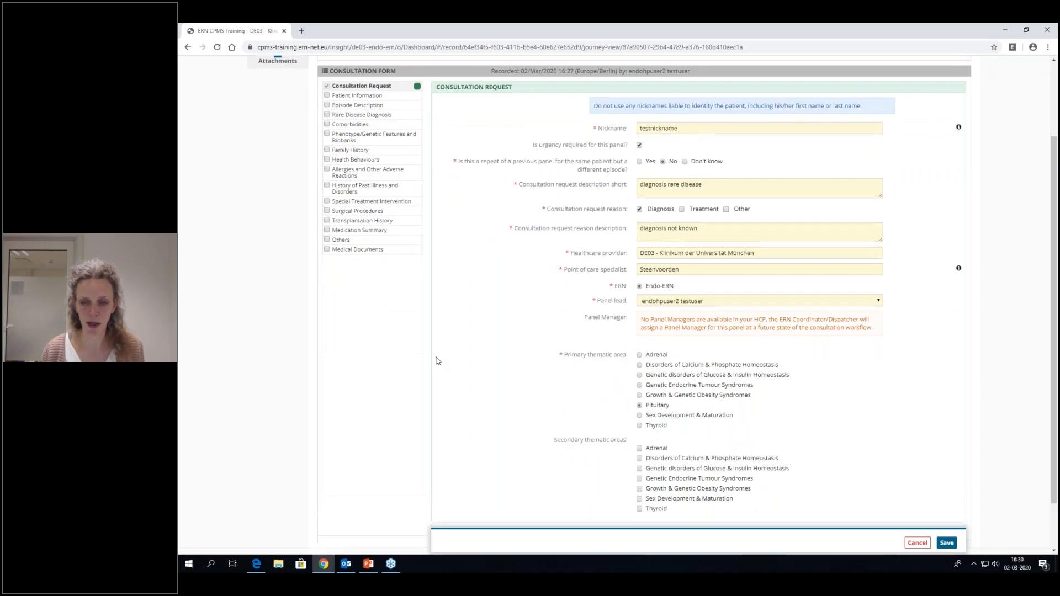
{"action": "scroll", "coordinate": [436, 361], "scroll_direction": "down", "scroll_amount": 1}
{"action": "scroll", "coordinate": [436, 362], "scroll_direction": "up", "scroll_amount": 3}
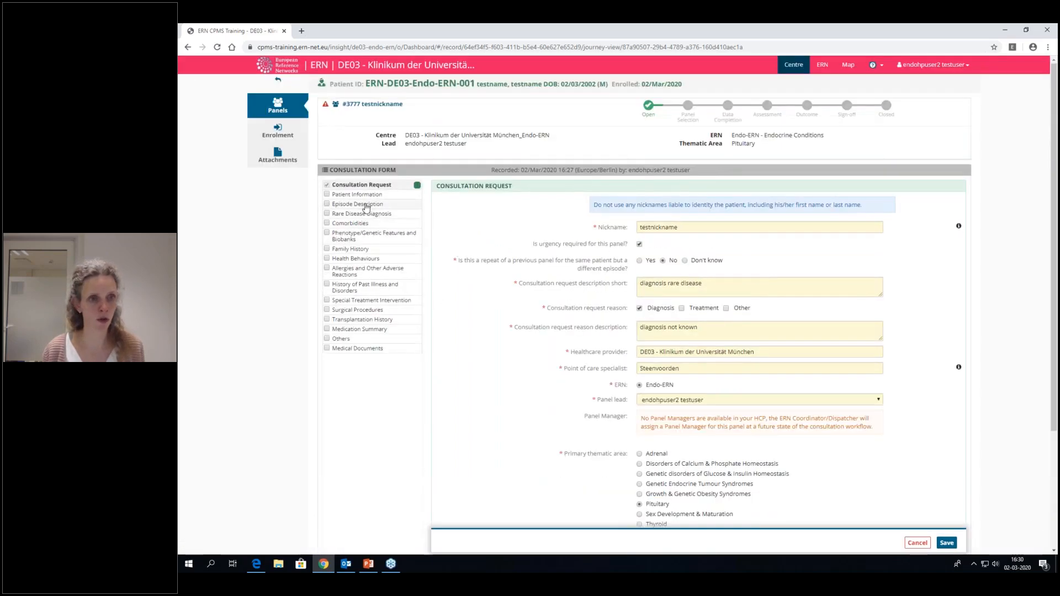
{"action": "left_click", "coordinate": [327, 195]}
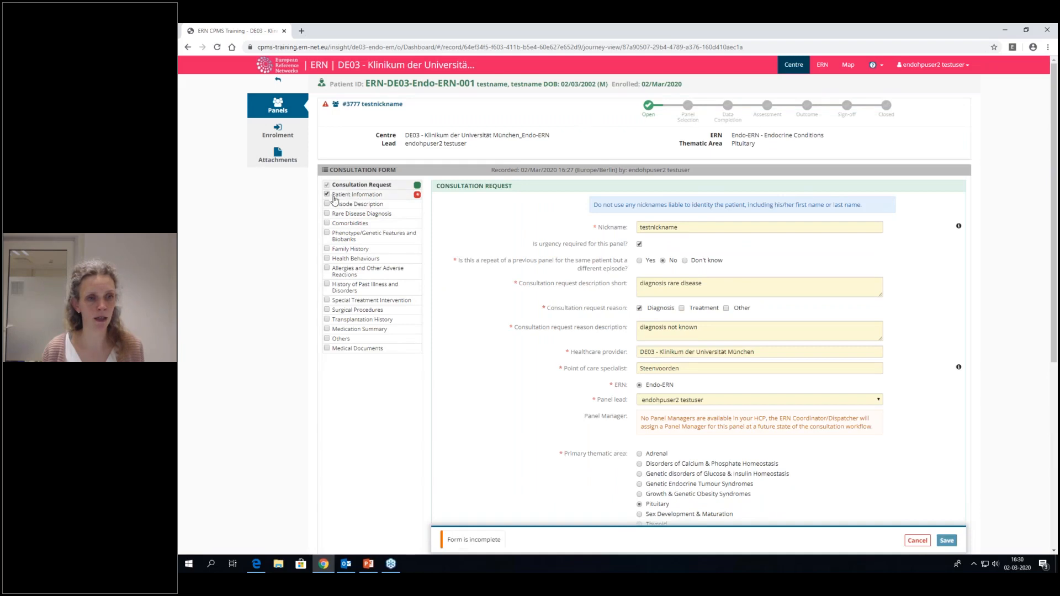
{"action": "left_click", "coordinate": [348, 197]}
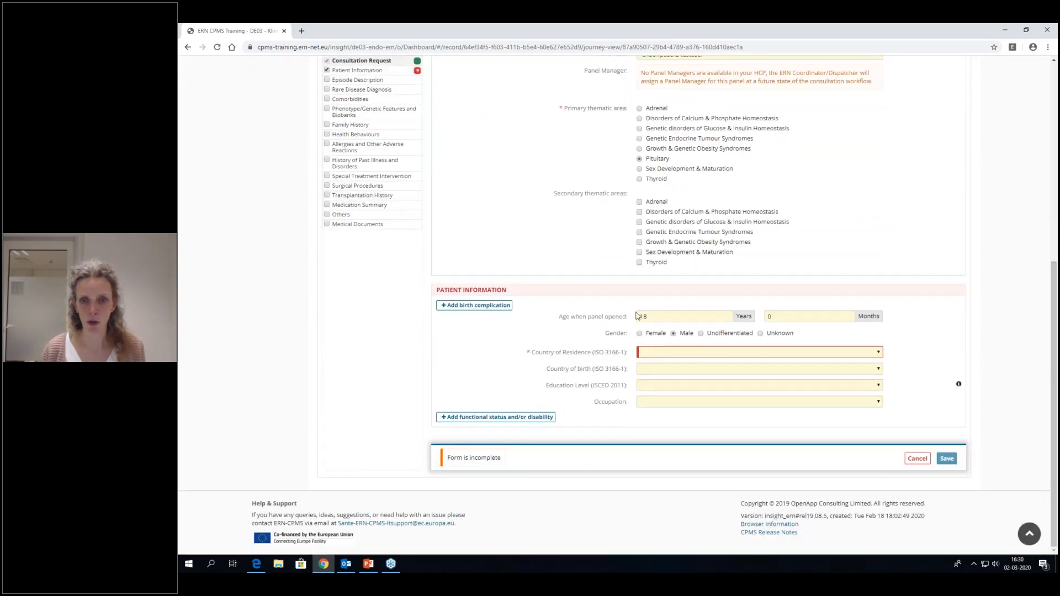
{"action": "left_click", "coordinate": [657, 353]}
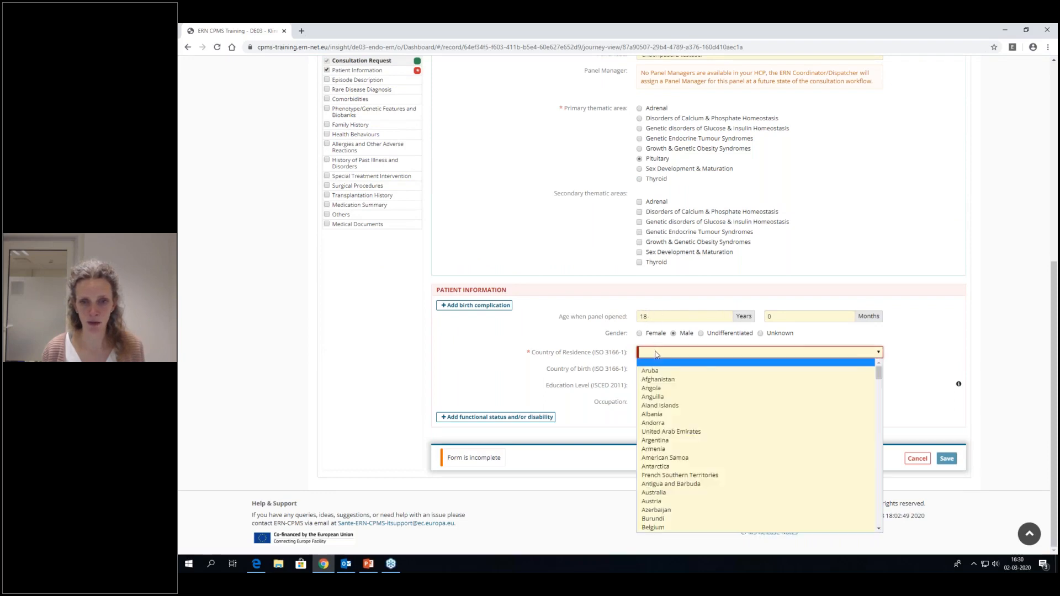
{"action": "left_click", "coordinate": [663, 441]}
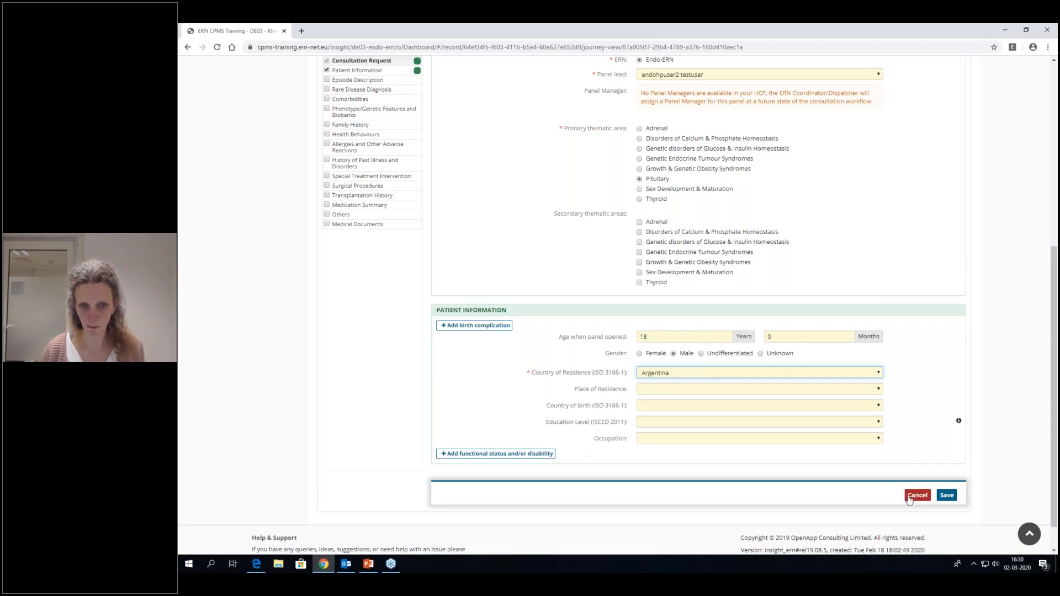
- Add the Episode Description section to the consultation form and go to it
{"action": "scroll", "coordinate": [456, 380], "scroll_direction": "up", "scroll_amount": 2}
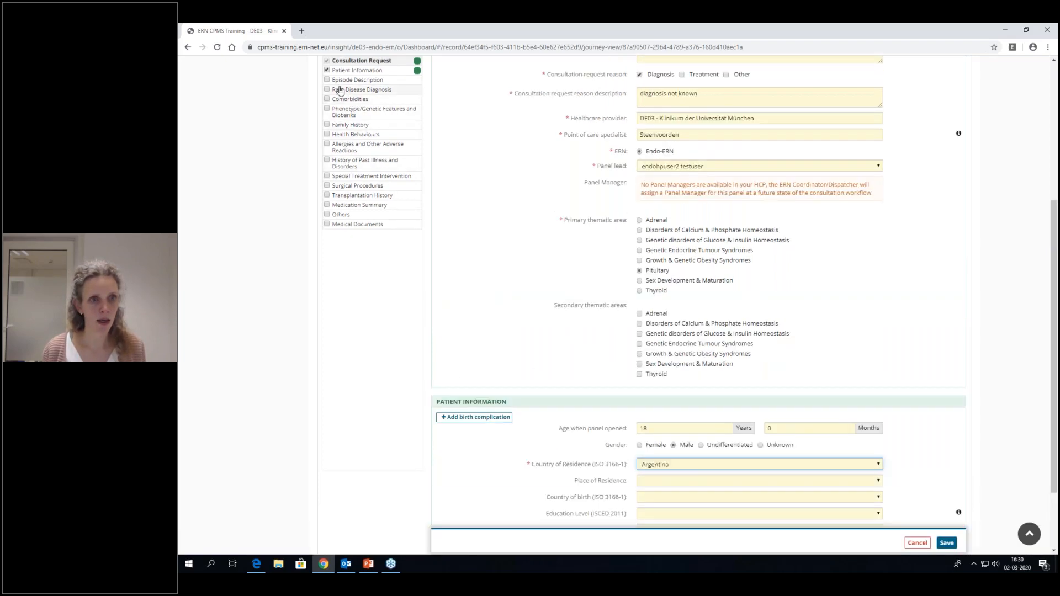
{"action": "left_click", "coordinate": [327, 80]}
{"action": "left_click", "coordinate": [343, 80]}
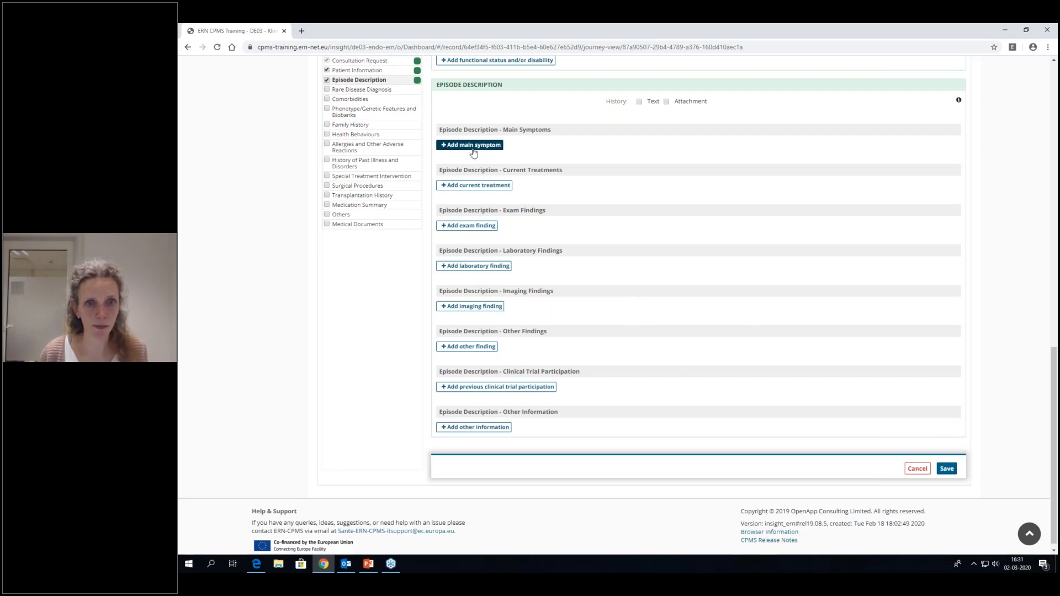
- Add a main symptom to the episode description as text reading "headache cold weight gain"
{"action": "left_click", "coordinate": [452, 147]}
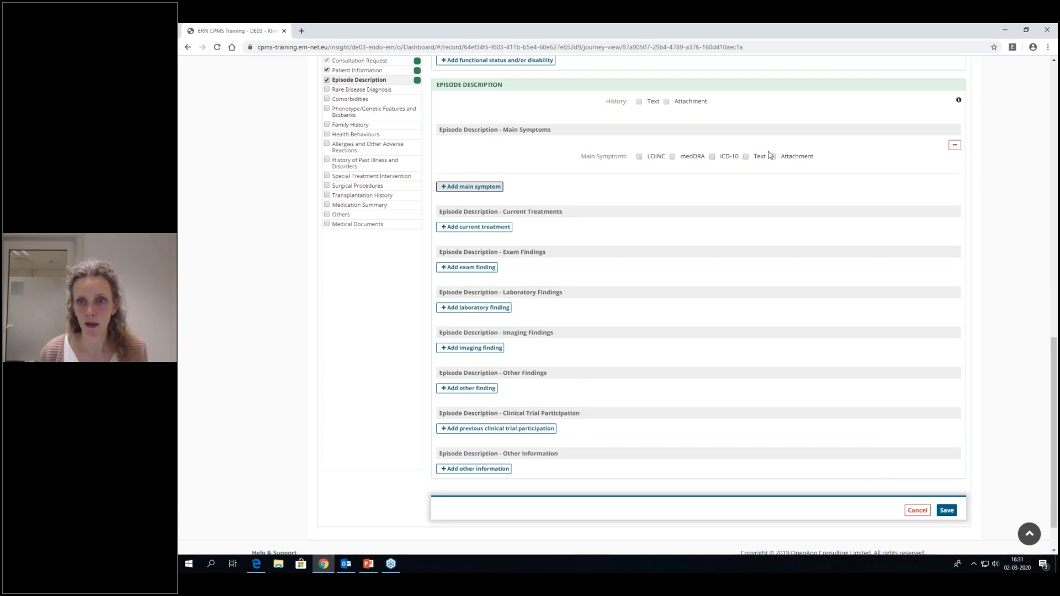
{"action": "left_click", "coordinate": [747, 157]}
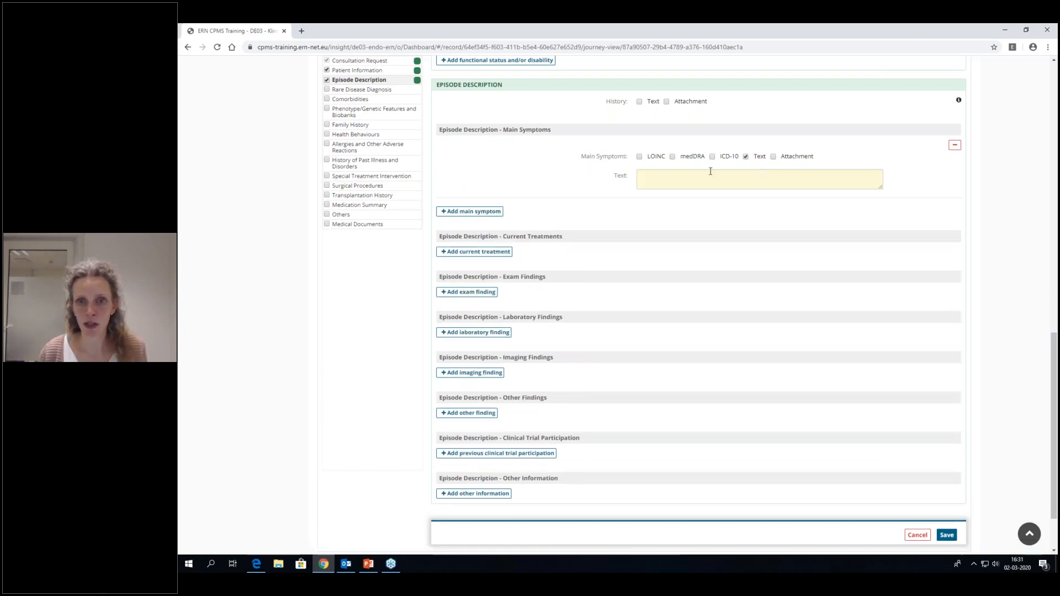
{"action": "left_click", "coordinate": [750, 184]}
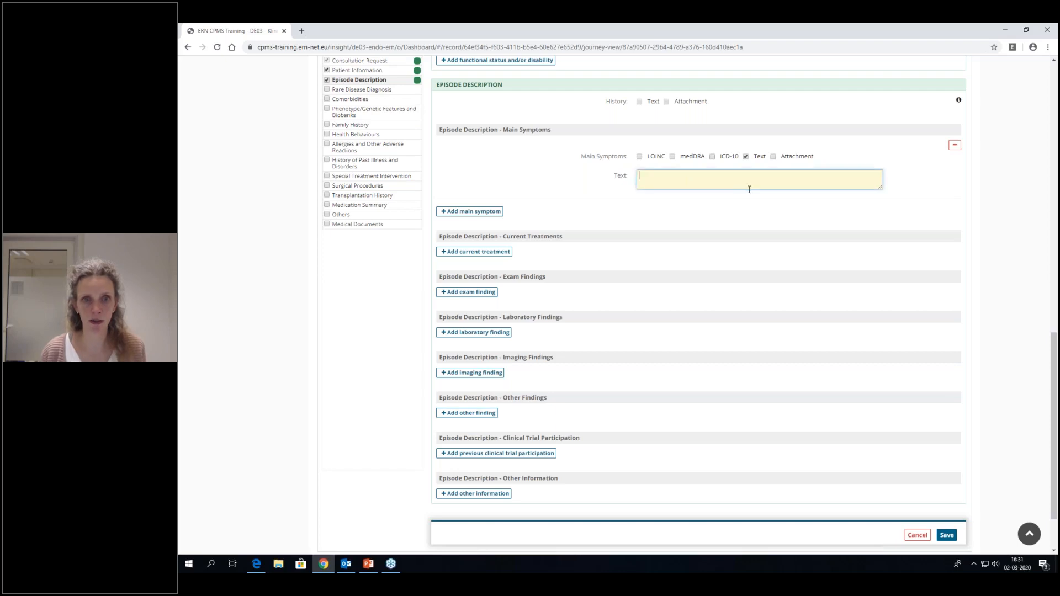
{"action": "type", "text": "headach"}
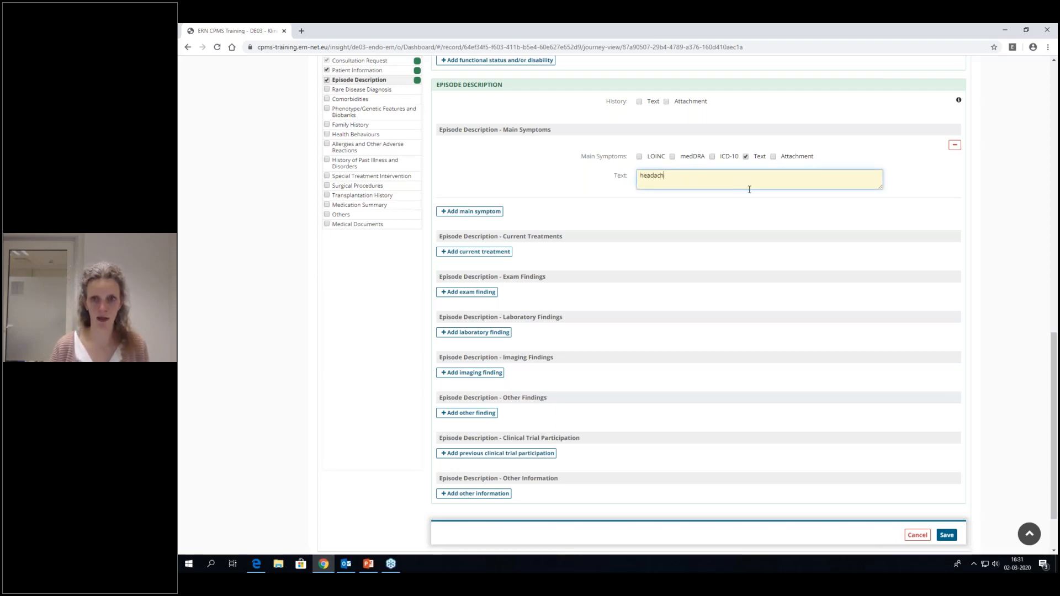
{"action": "type", "text": "e "}
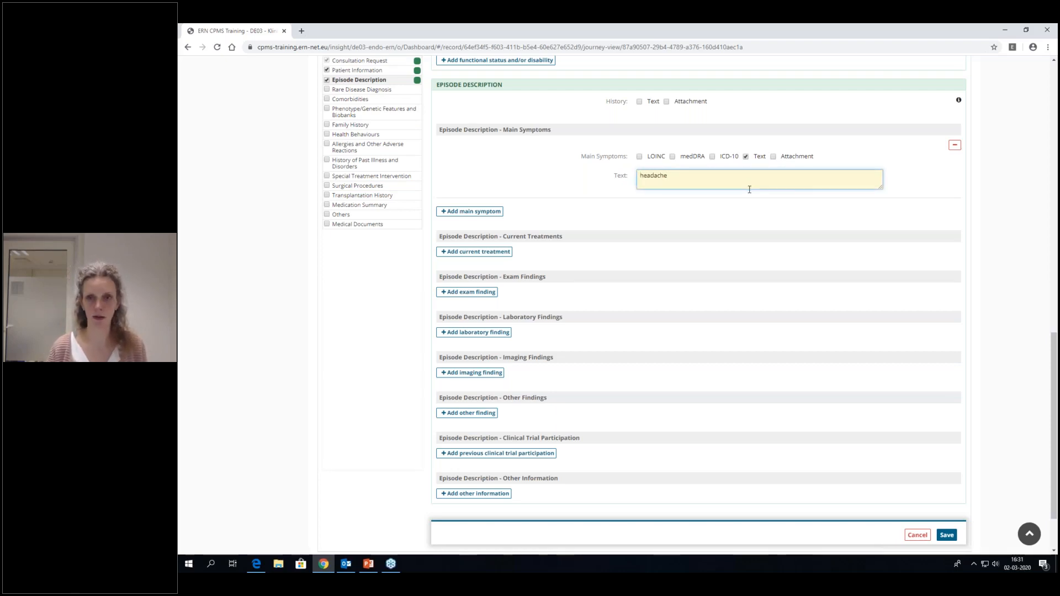
{"action": "type", "text": "cold w"}
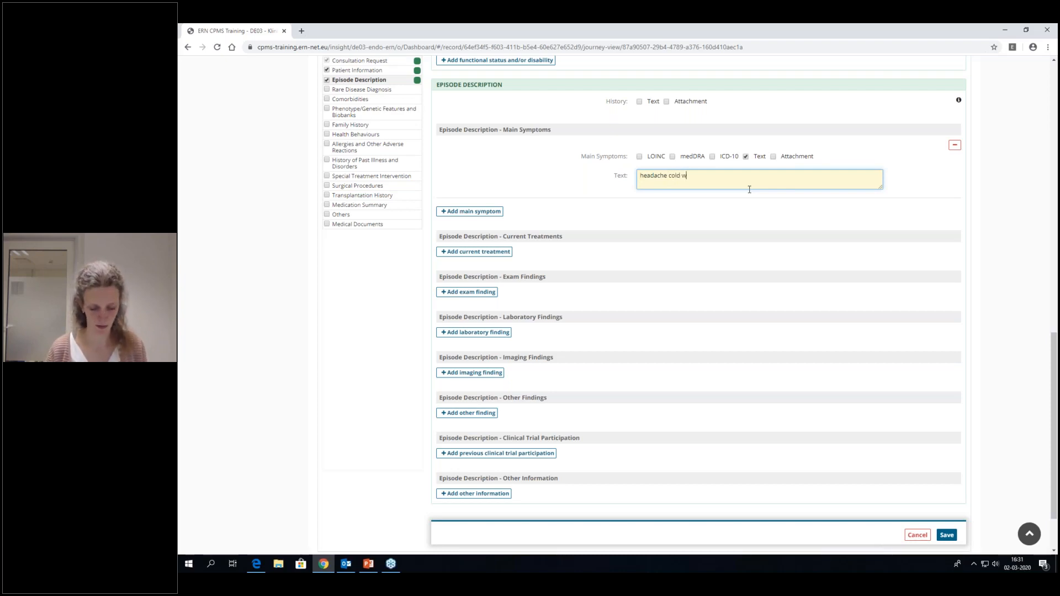
{"action": "type", "text": "eight"}
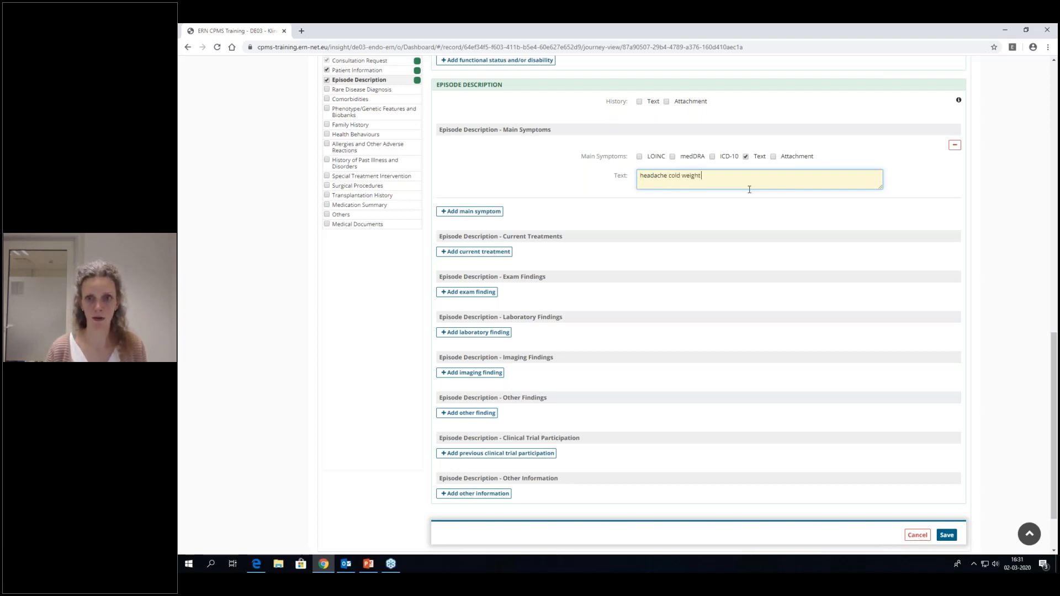
{"action": "type", "text": " gain"}
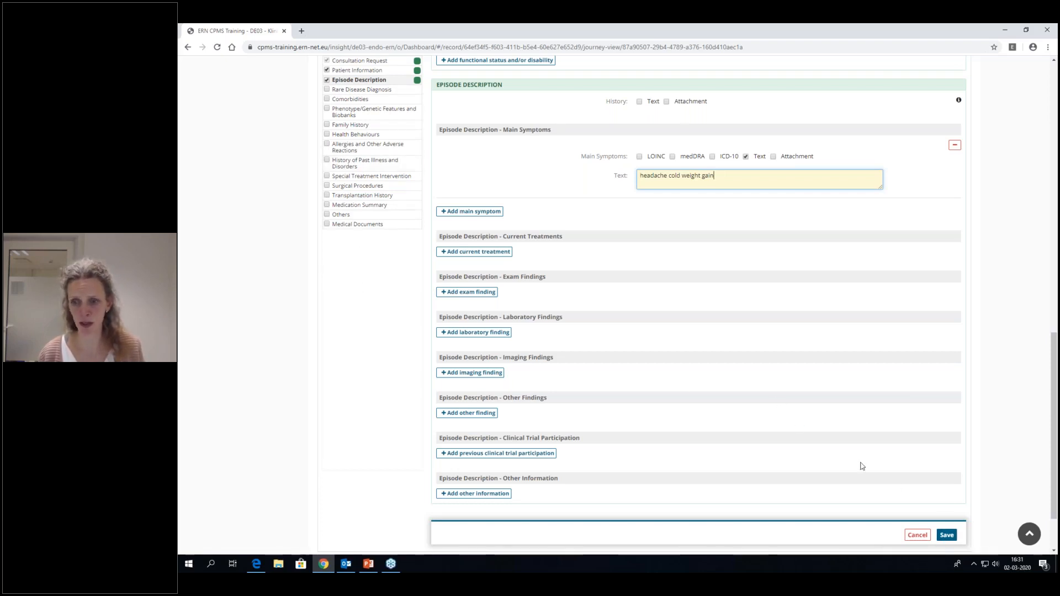
- Save the consultation form with "new information" as the reason for change
{"action": "left_click", "coordinate": [947, 536]}
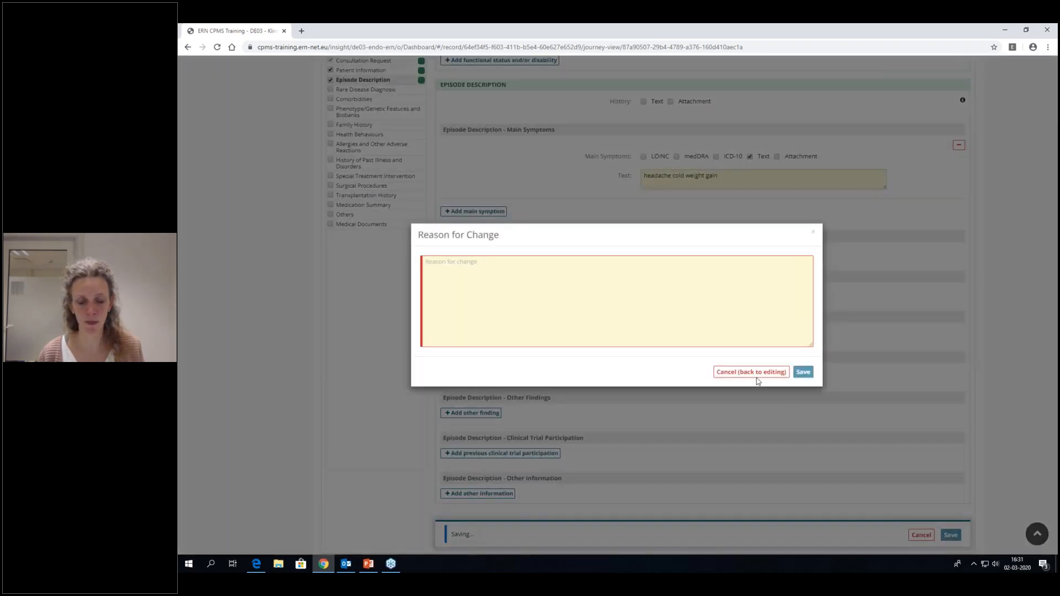
{"action": "left_click", "coordinate": [599, 305]}
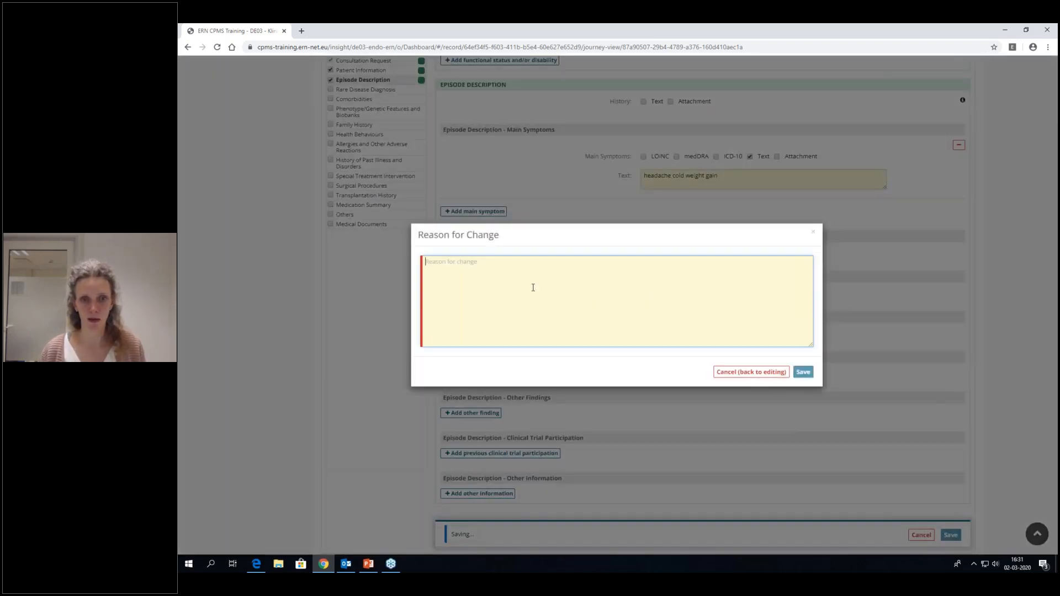
{"action": "type", "text": "new infor"}
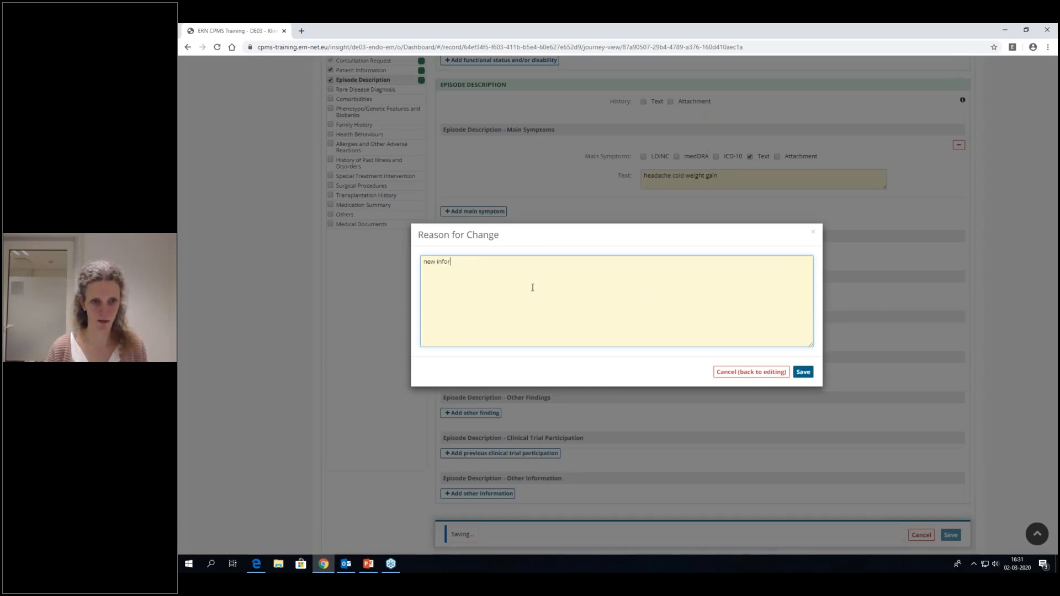
{"action": "type", "text": "mation"}
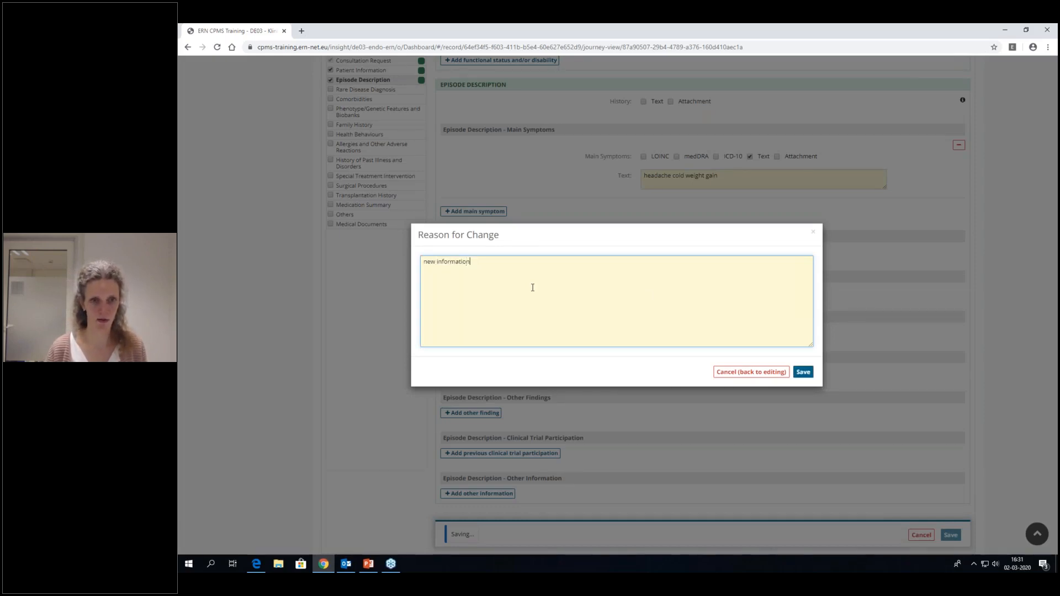
{"action": "left_click", "coordinate": [811, 370]}
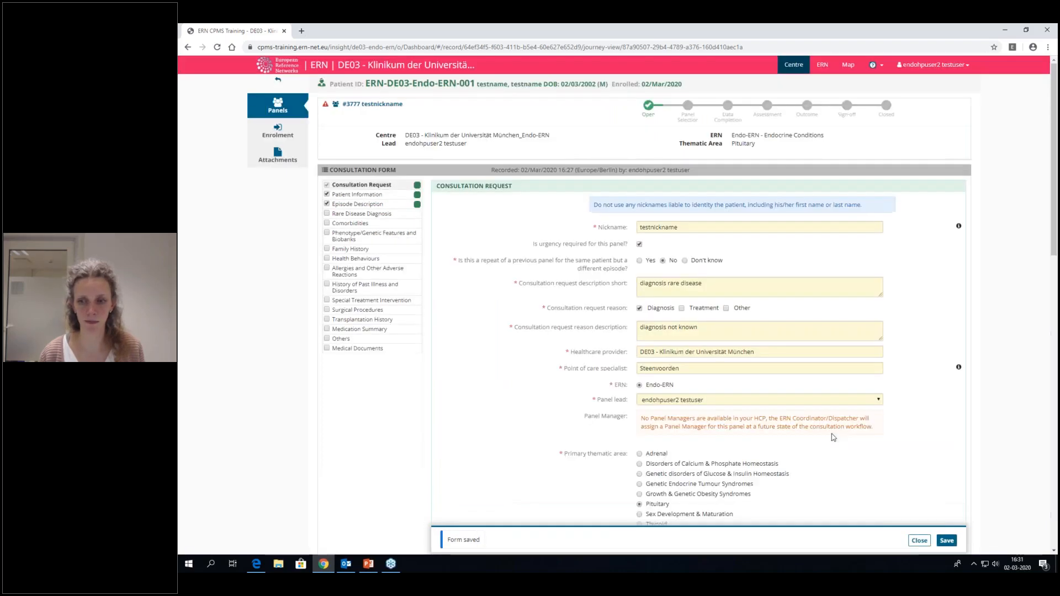
- Close the form's editing view and review the saved consultation request, patient information and episode description
{"action": "left_click", "coordinate": [919, 541]}
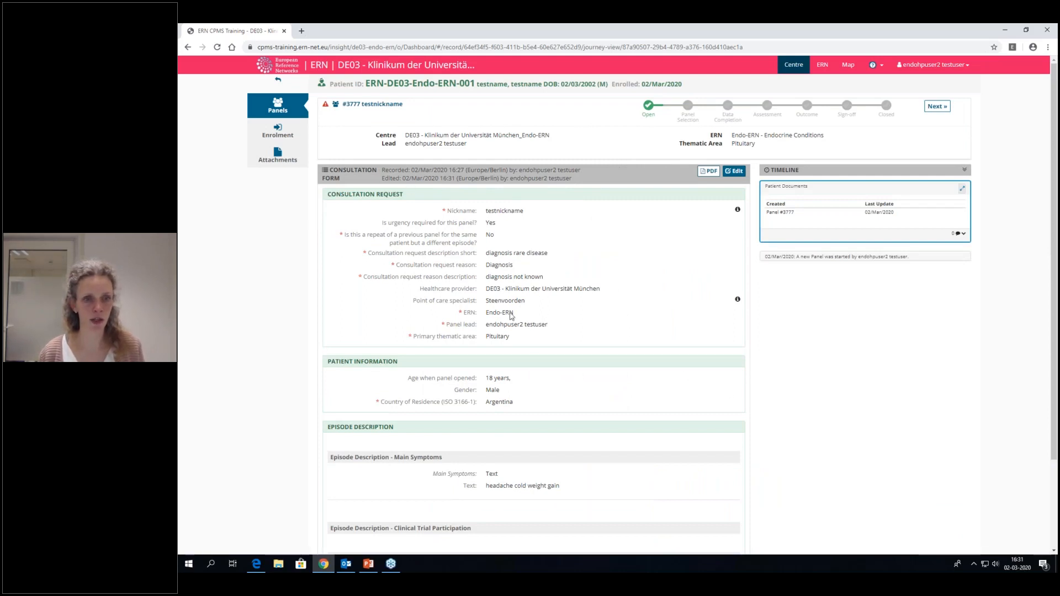
{"action": "scroll", "coordinate": [527, 379], "scroll_direction": "down", "scroll_amount": 1}
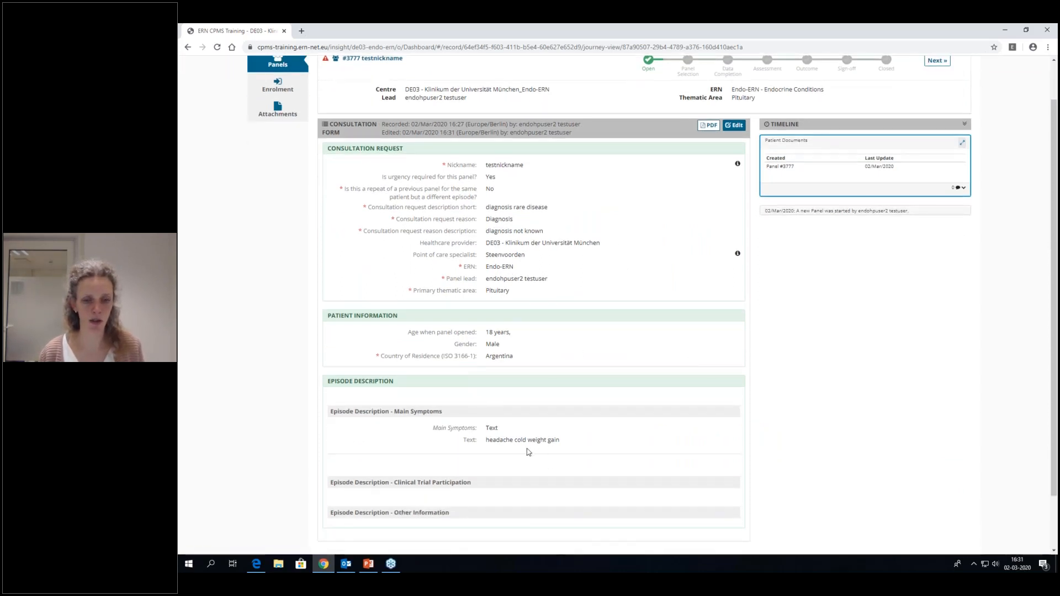
{"action": "scroll", "coordinate": [526, 450], "scroll_direction": "down", "scroll_amount": 2}
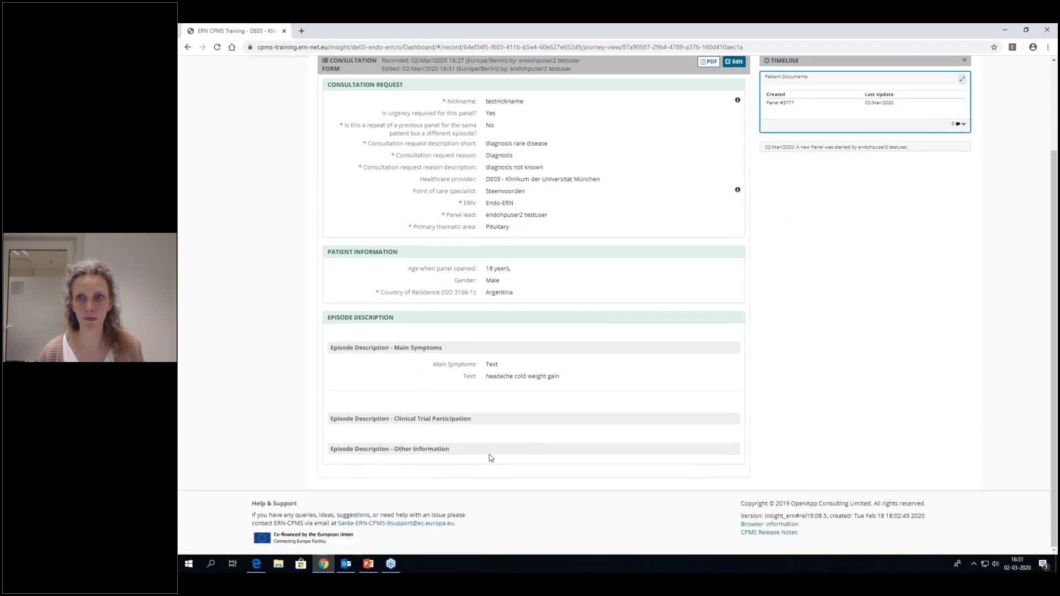
{"action": "scroll", "coordinate": [489, 455], "scroll_direction": "up", "scroll_amount": 2}
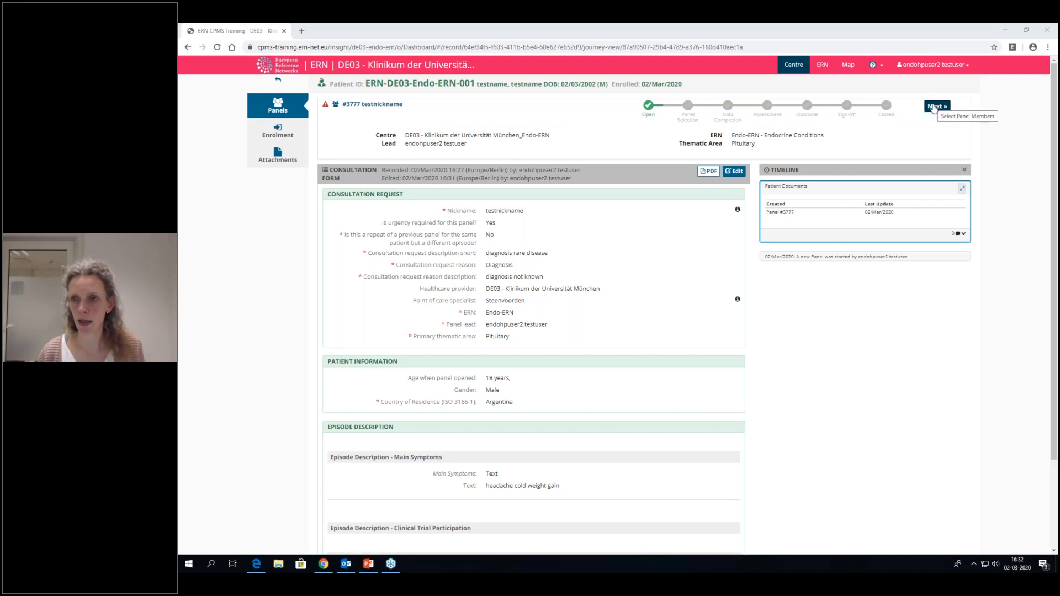
- Move the consultation panel on to the Panel Selection state
{"action": "left_click", "coordinate": [933, 107]}
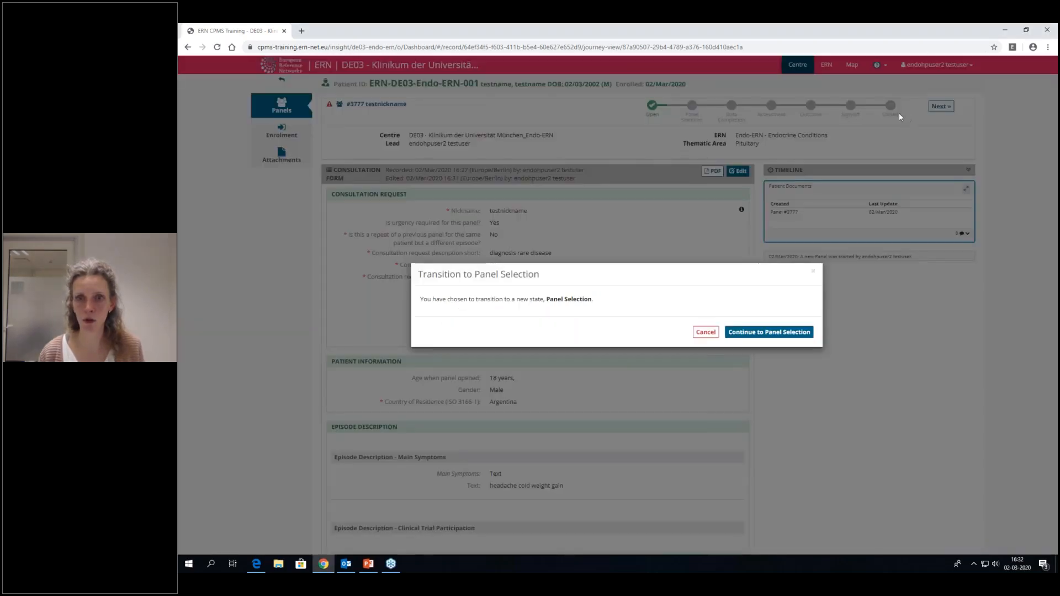
{"action": "left_click", "coordinate": [762, 333]}
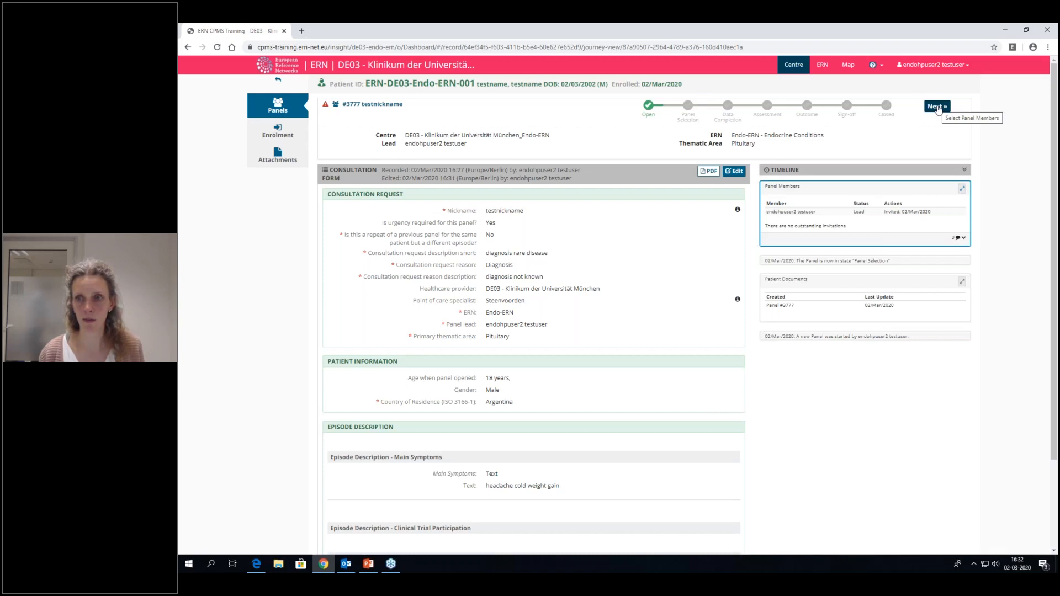
{"action": "left_click", "coordinate": [937, 107]}
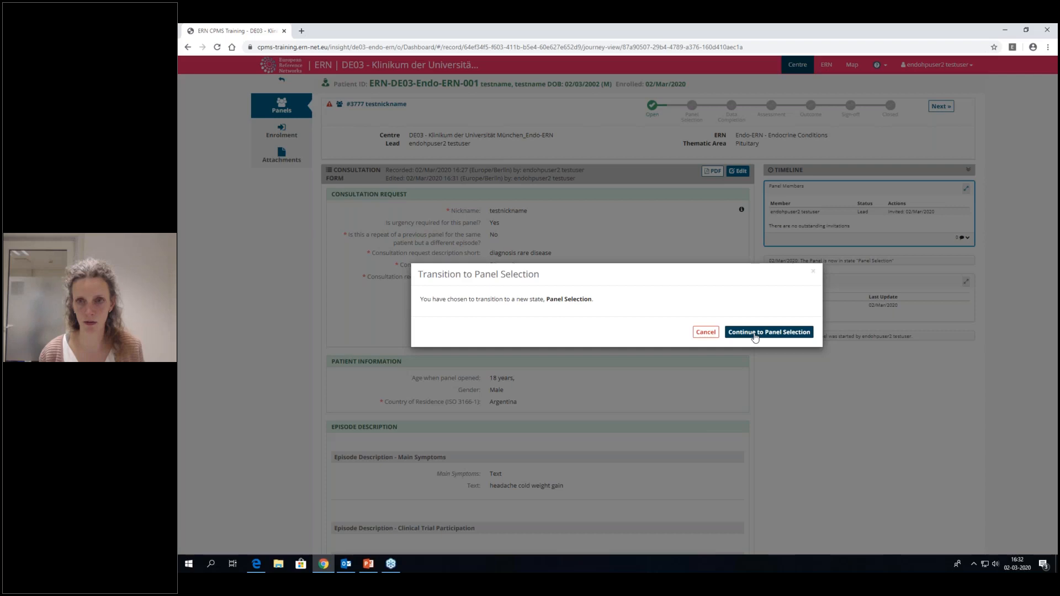
{"action": "left_click", "coordinate": [755, 334]}
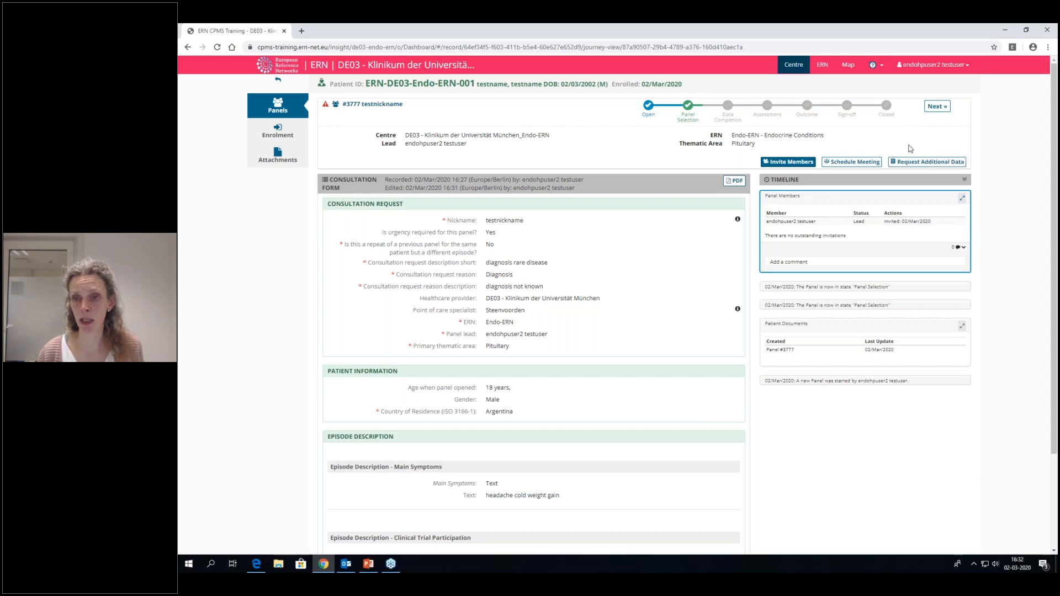
- Invite all available healthcare professionals in the Pituitary thematic area to the panel
{"action": "left_click", "coordinate": [782, 163]}
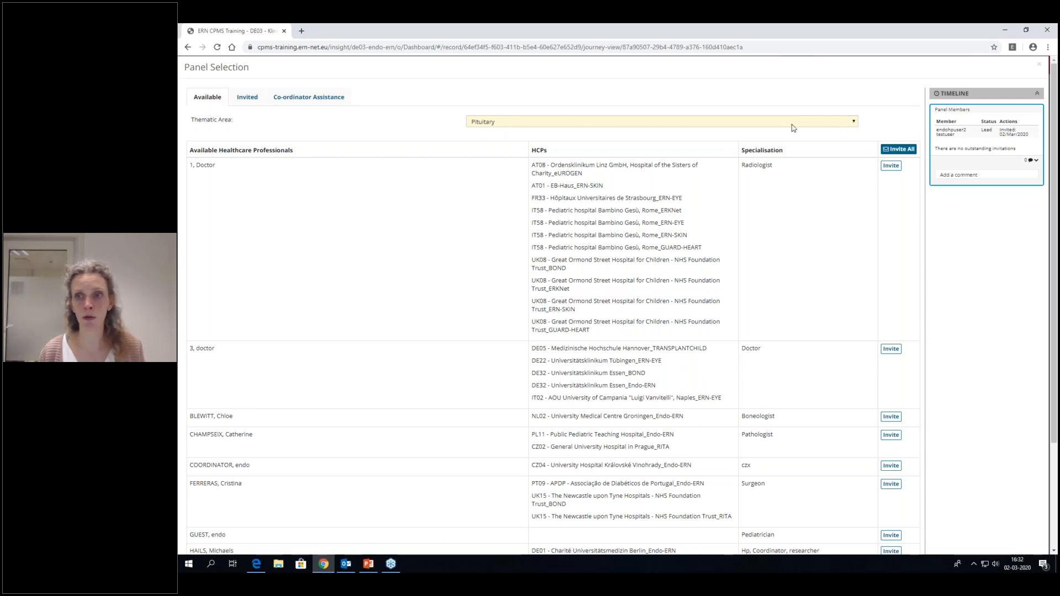
{"action": "left_click", "coordinate": [854, 125]}
{"action": "left_click", "coordinate": [419, 184]}
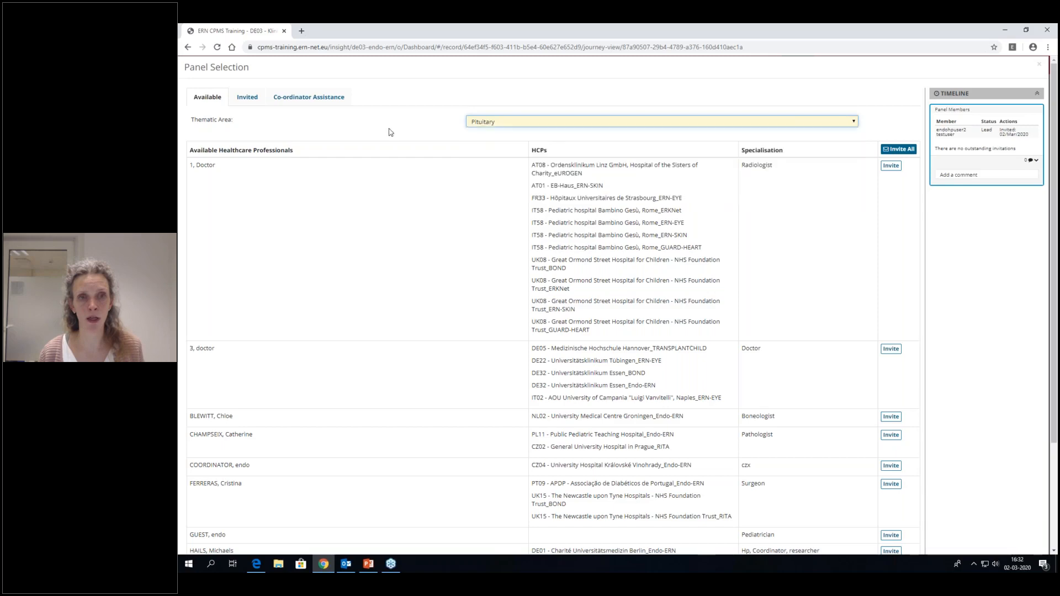
{"action": "scroll", "coordinate": [419, 301], "scroll_direction": "down", "scroll_amount": 5}
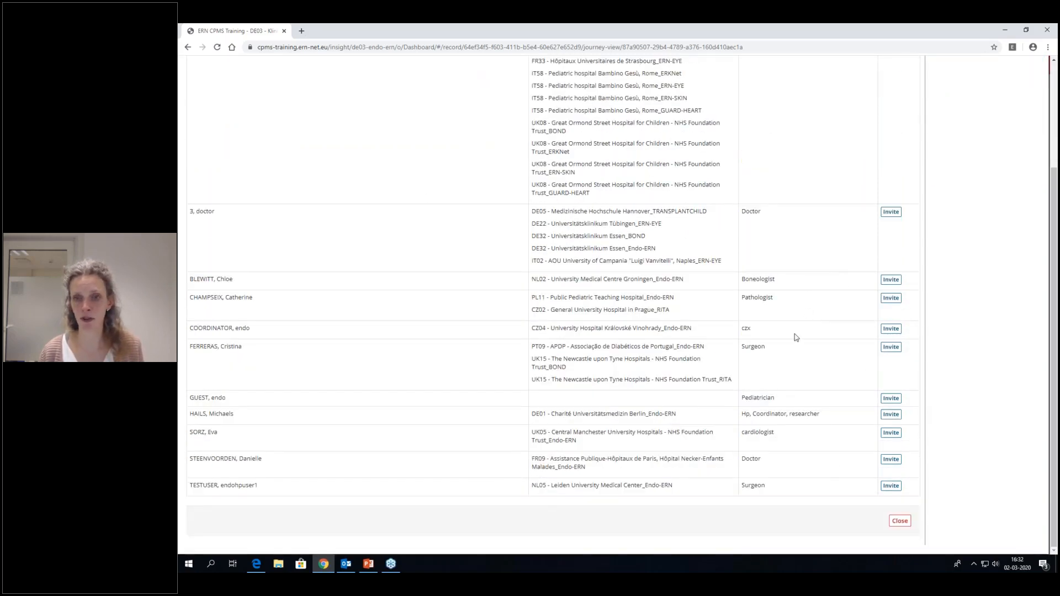
{"action": "scroll", "coordinate": [796, 337], "scroll_direction": "up", "scroll_amount": 5}
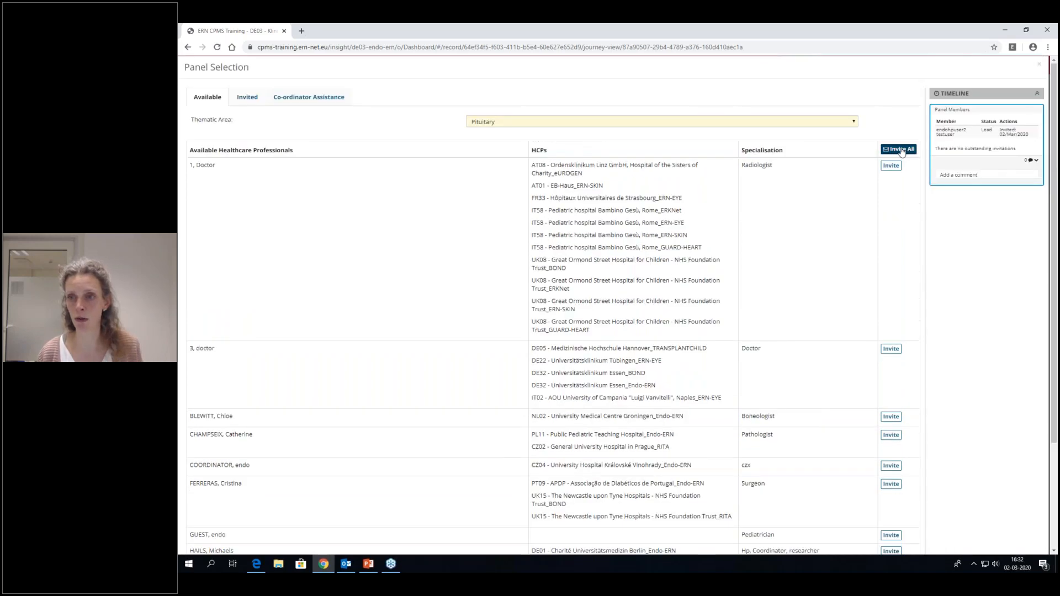
{"action": "left_click", "coordinate": [902, 151]}
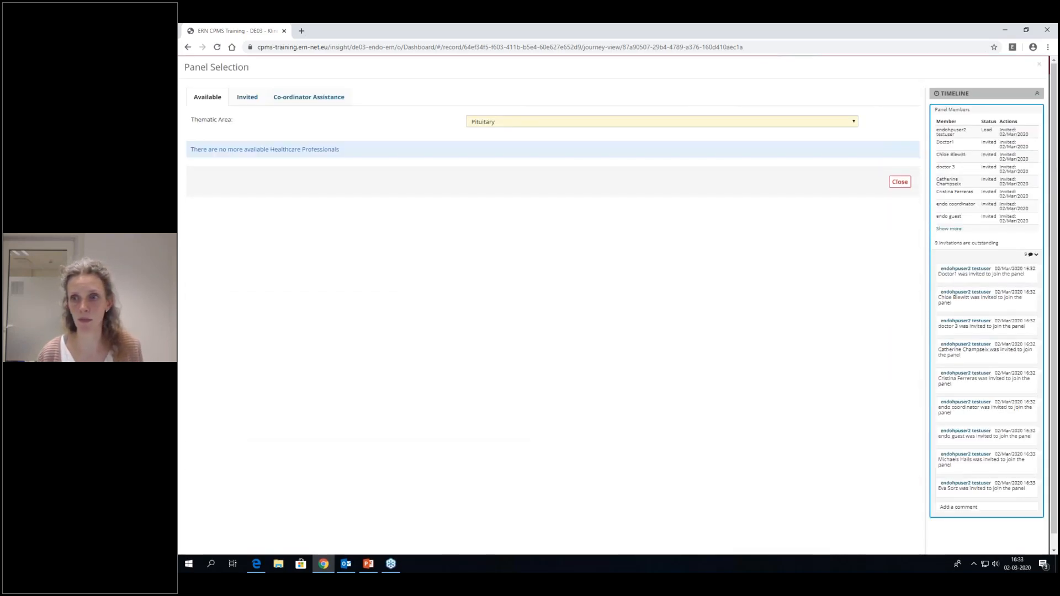
- Review the invited panel members, the status options for the first invitee and the co-ordinator assistance request
{"action": "left_click", "coordinate": [249, 99]}
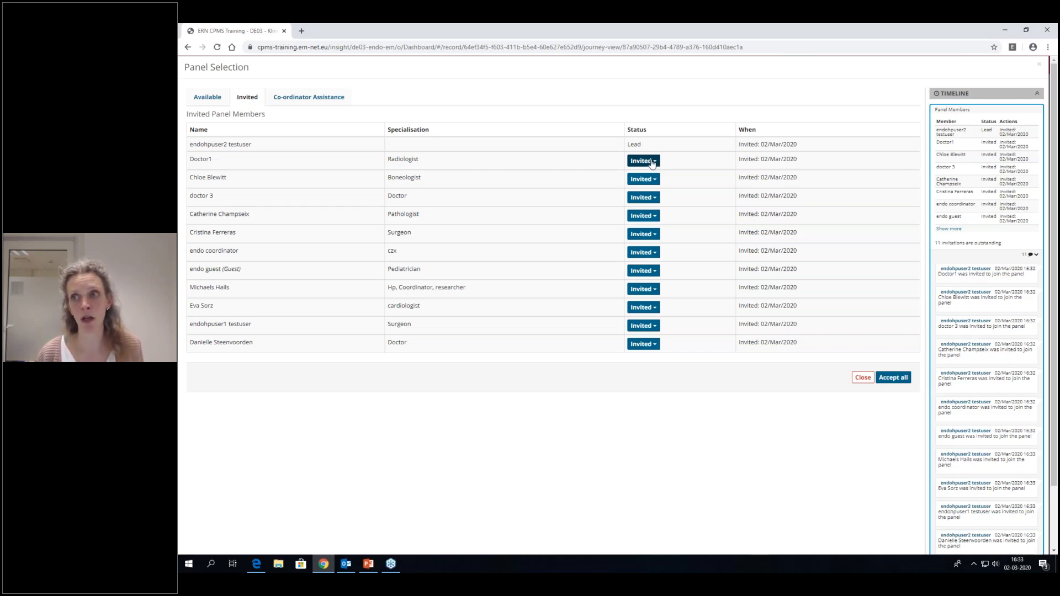
{"action": "left_click", "coordinate": [653, 161]}
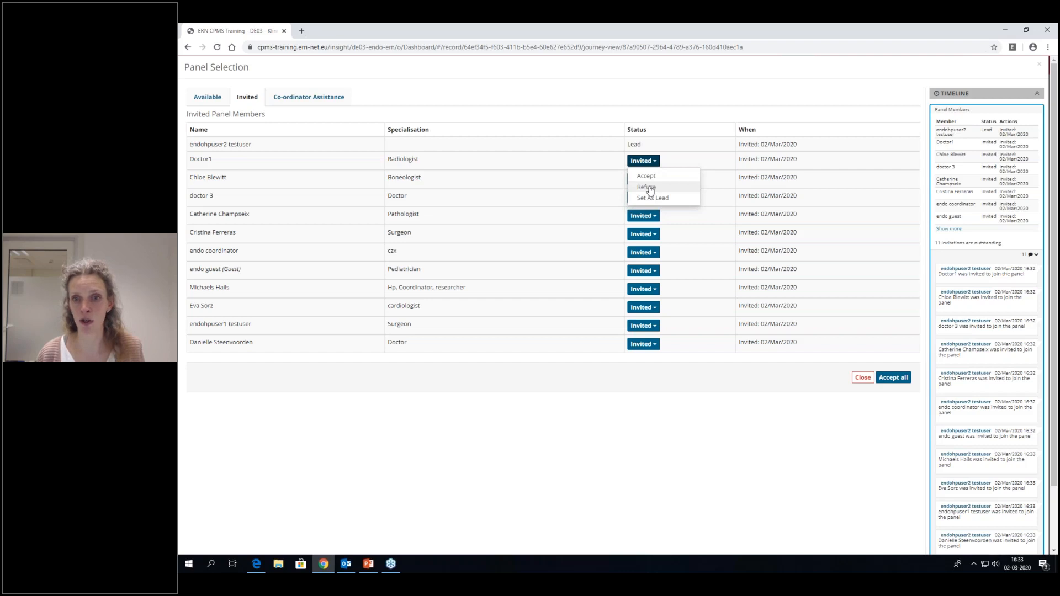
{"action": "left_click", "coordinate": [579, 434]}
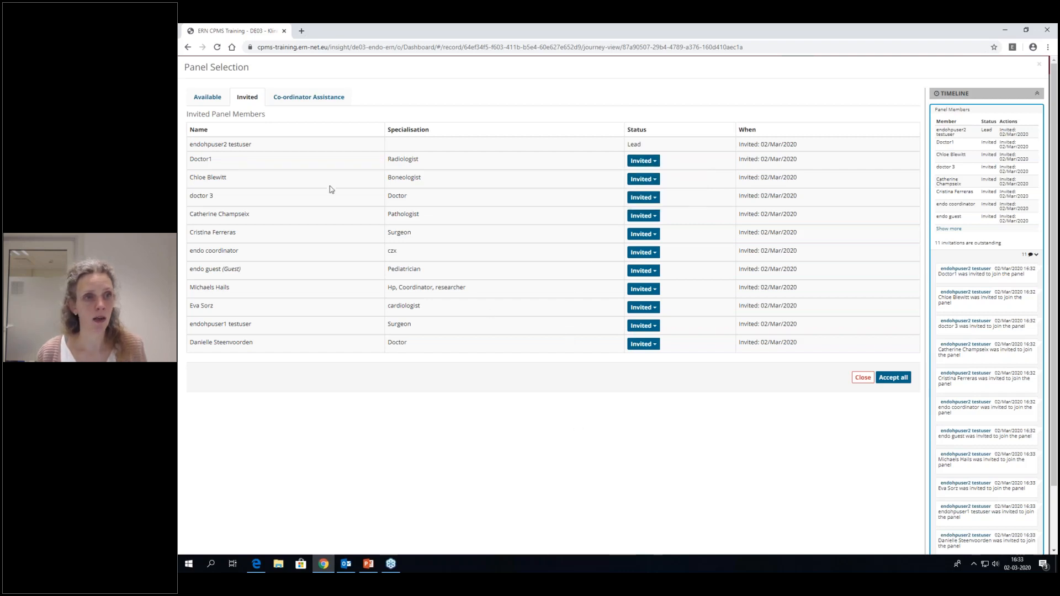
{"action": "left_click", "coordinate": [296, 103]}
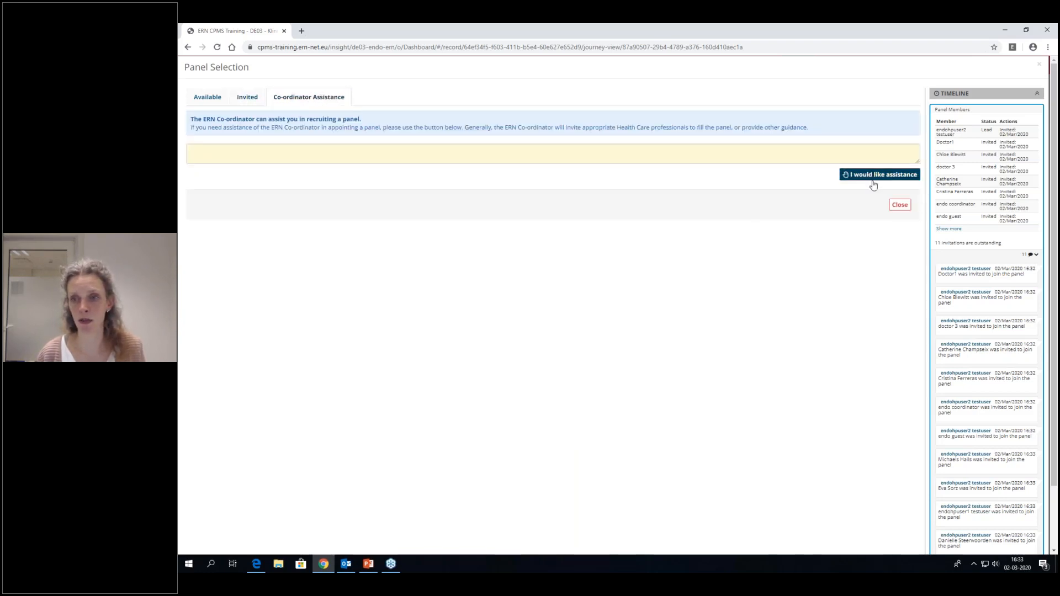
- Close the panel selection and move the panel on to the Data Completion state
{"action": "left_click", "coordinate": [901, 205]}
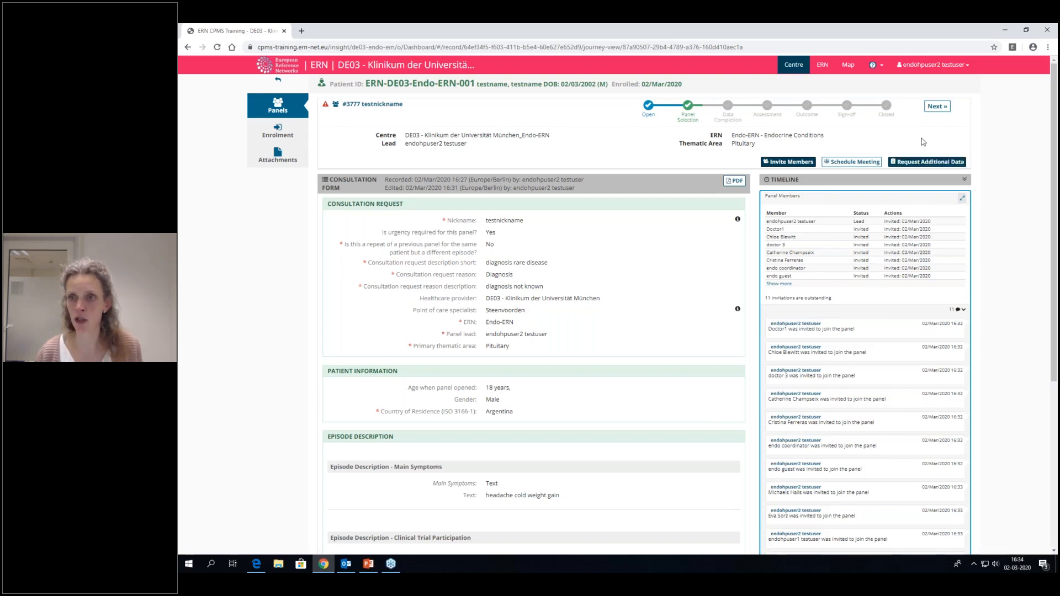
{"action": "left_click", "coordinate": [938, 108]}
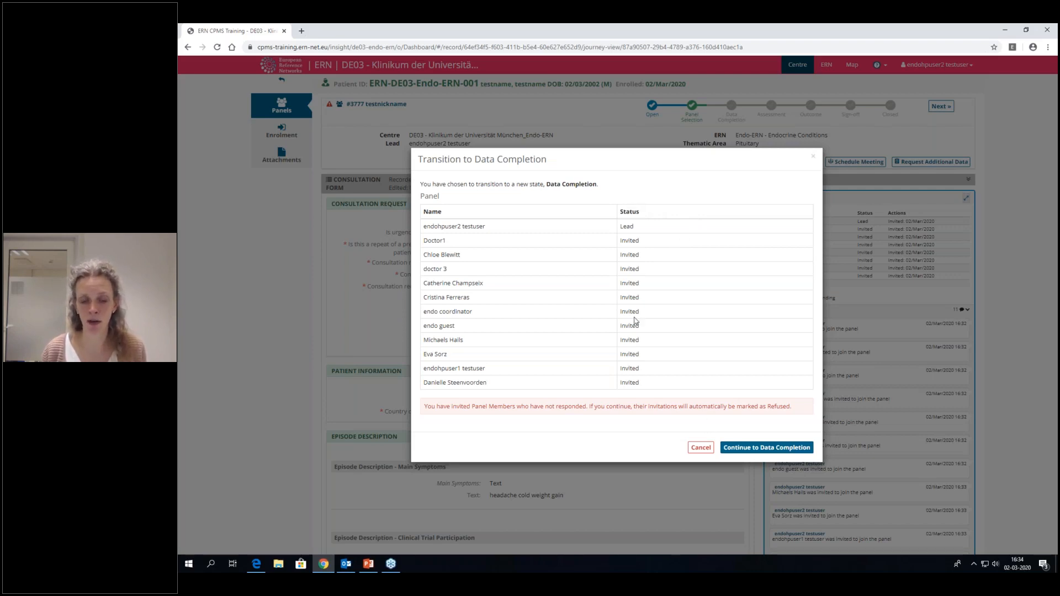
{"action": "left_click", "coordinate": [740, 450]}
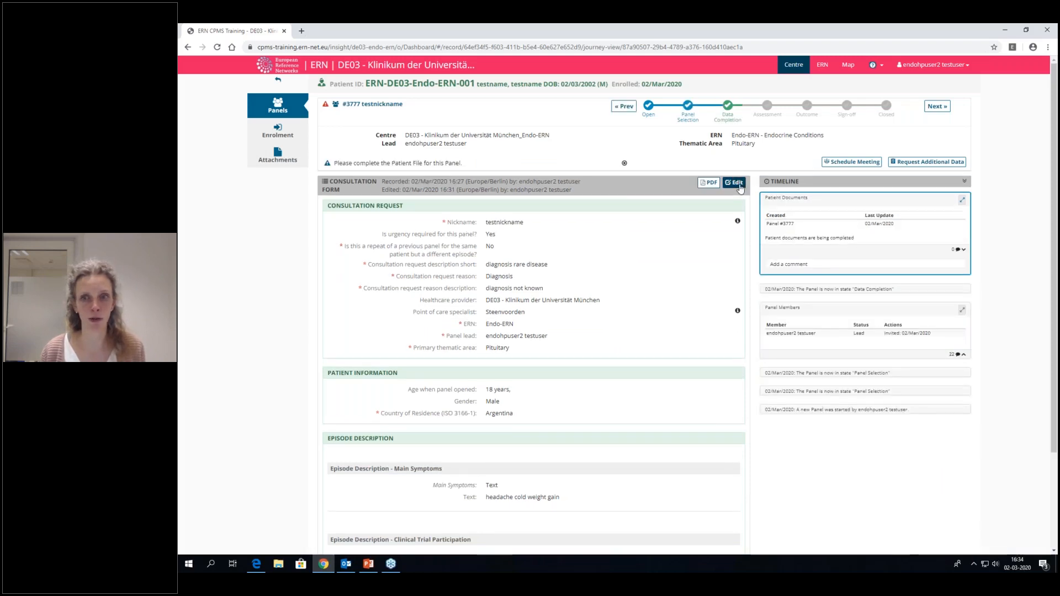
- Start scheduling a panel meeting and, after viewing the recurring and individual types, make it a proposed meeting
{"action": "left_click", "coordinate": [844, 164]}
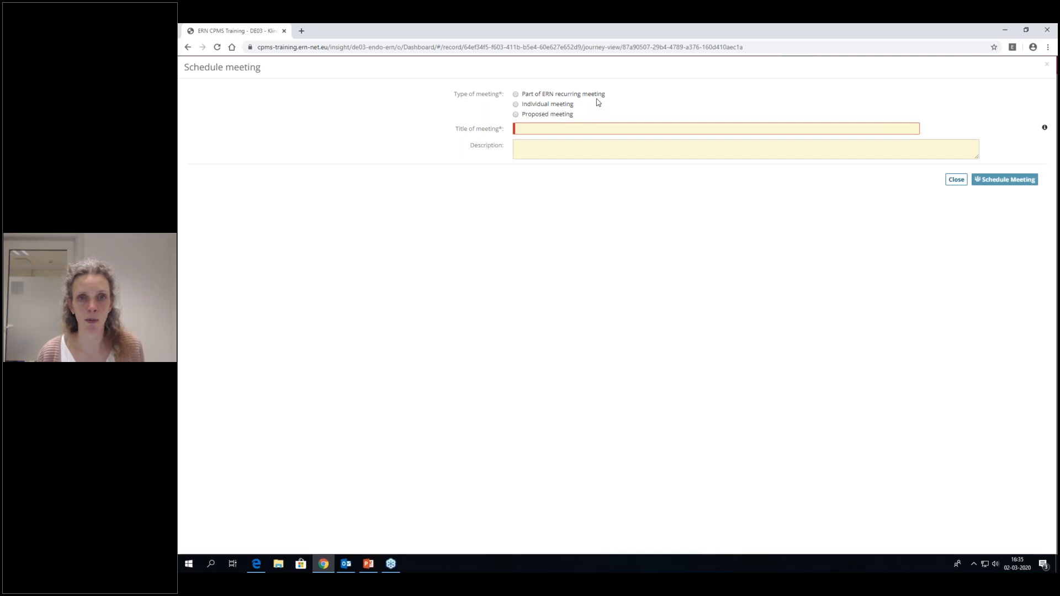
{"action": "left_click", "coordinate": [518, 95]}
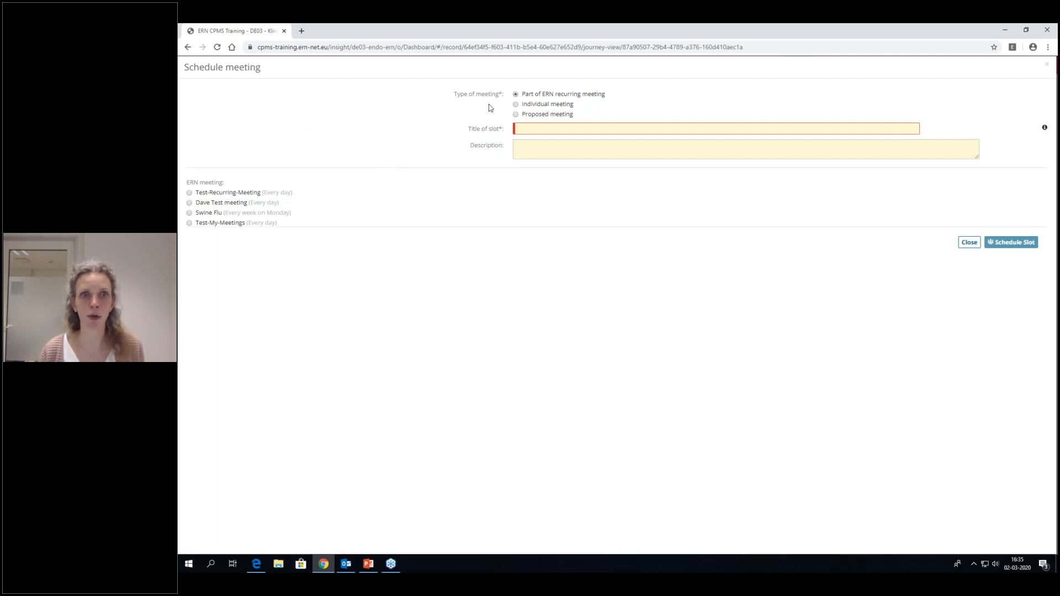
{"action": "left_click", "coordinate": [516, 105]}
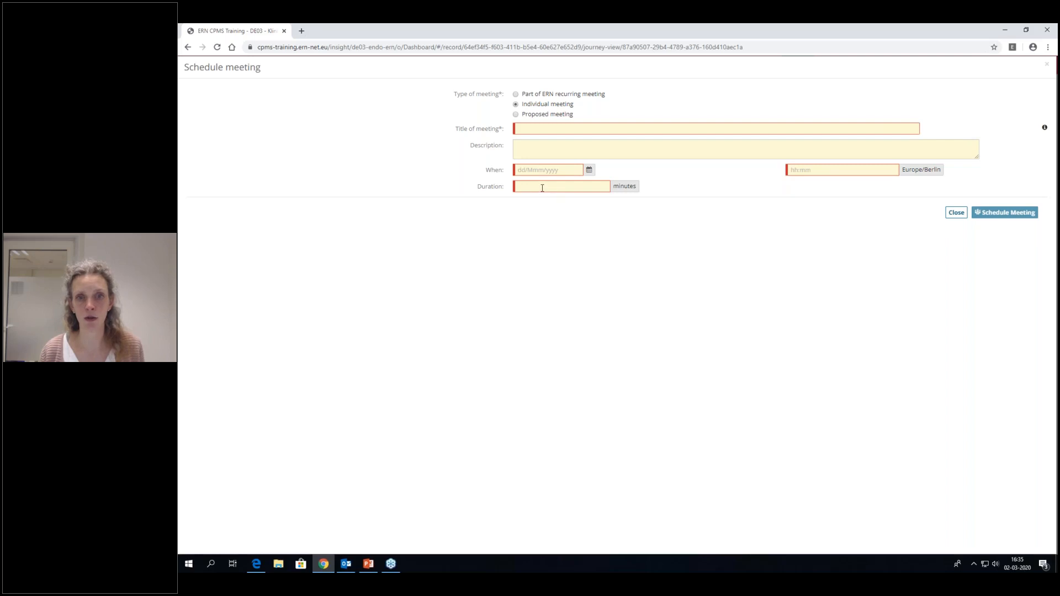
{"action": "left_click", "coordinate": [515, 115]}
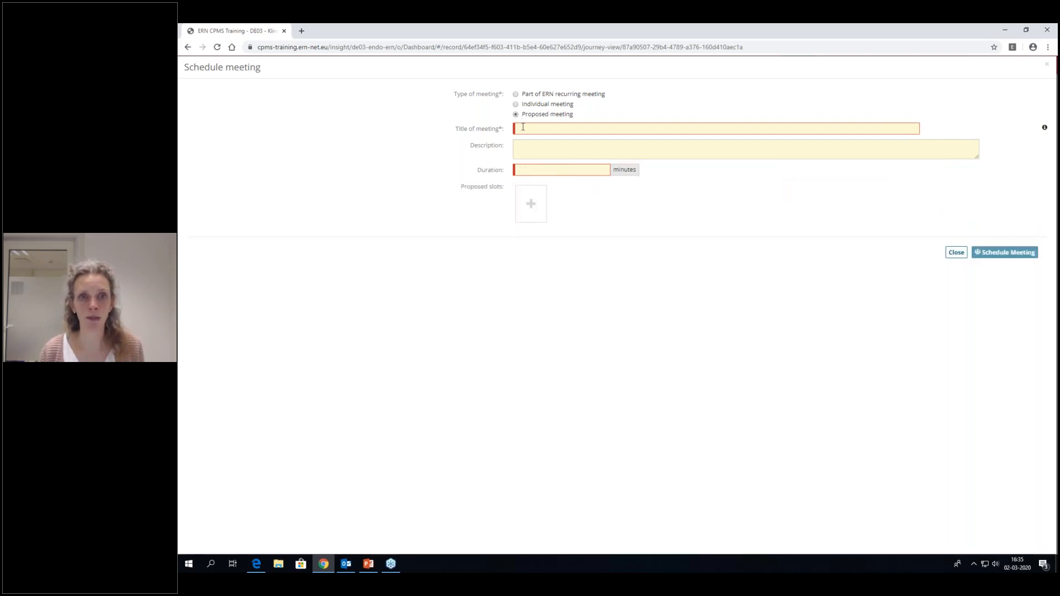
- Give the proposed meeting the title "test", the description "test" and a duration of 60 minutes
{"action": "left_click", "coordinate": [523, 128]}
{"action": "type", "text": "test"}
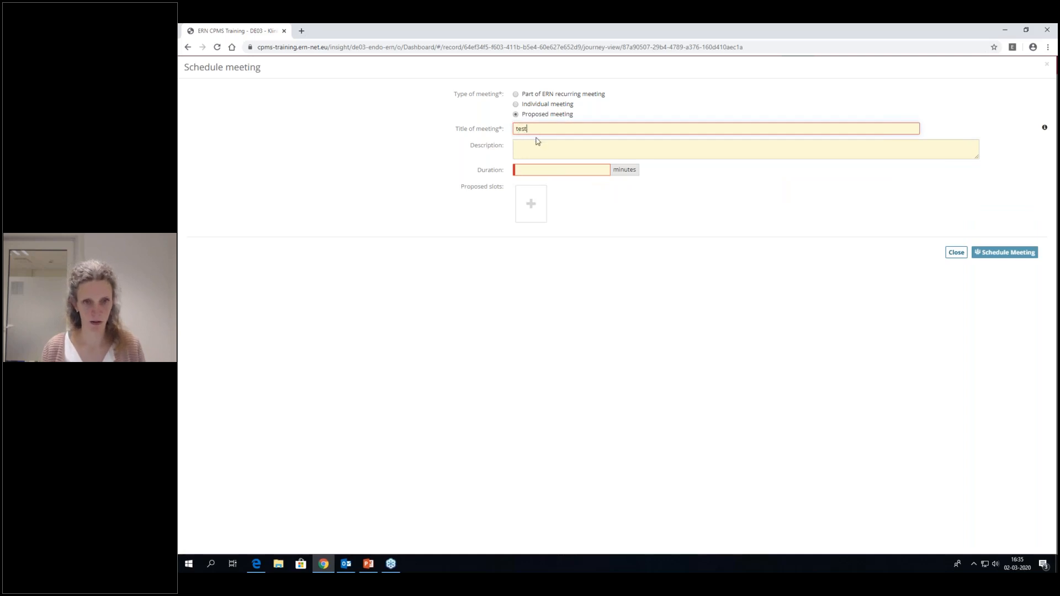
{"action": "left_click", "coordinate": [527, 154]}
{"action": "type", "text": "test"}
{"action": "left_click", "coordinate": [527, 170]}
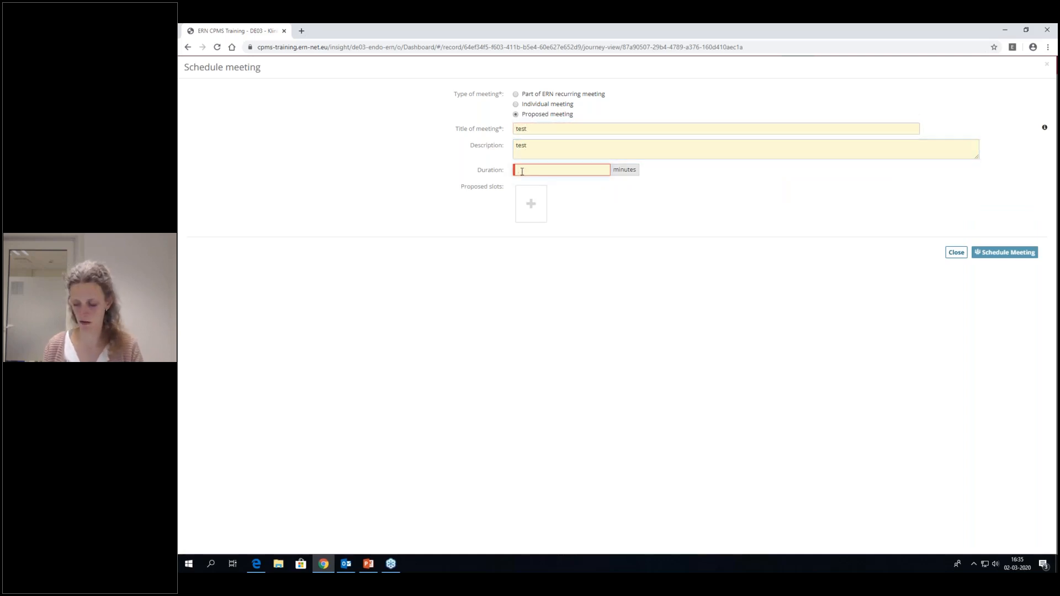
{"action": "type", "text": "60"}
- Propose time slots on 3, 12 and 9 March 2020 at 16:34 and schedule the meeting
{"action": "left_click", "coordinate": [529, 205]}
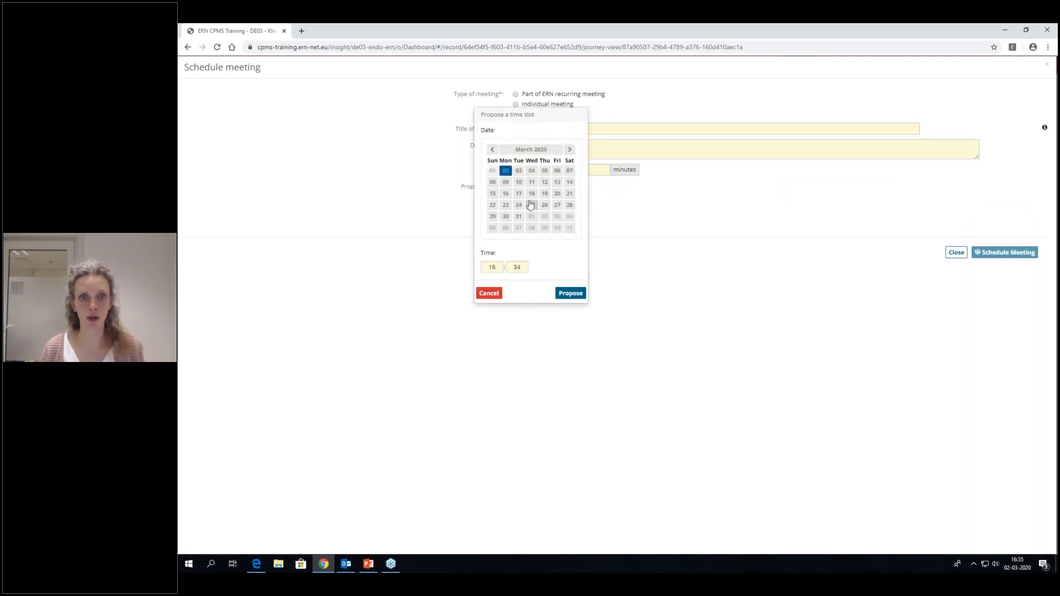
{"action": "left_click", "coordinate": [518, 172]}
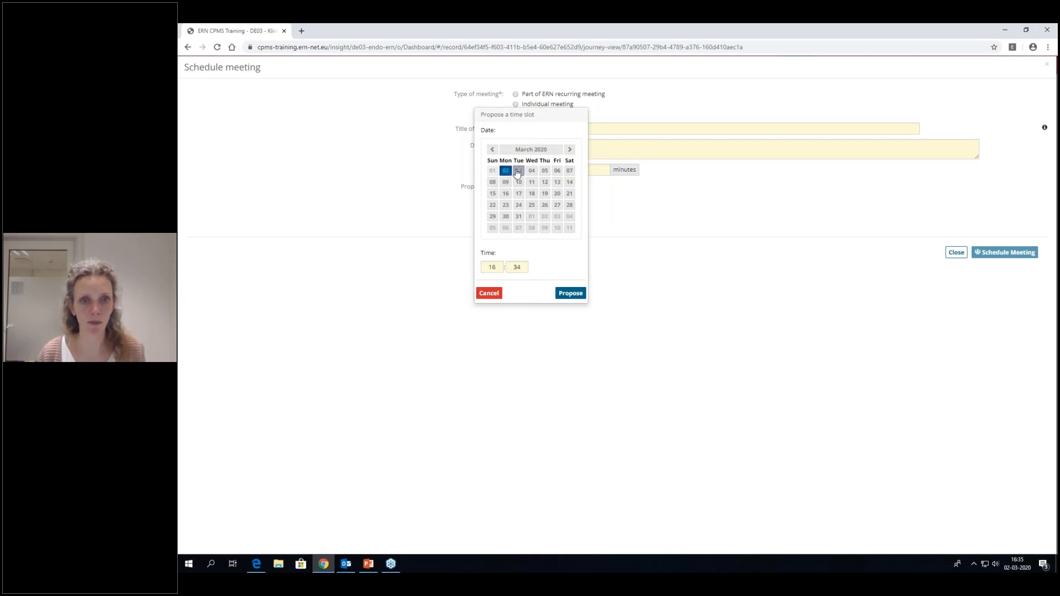
{"action": "left_click", "coordinate": [569, 294]}
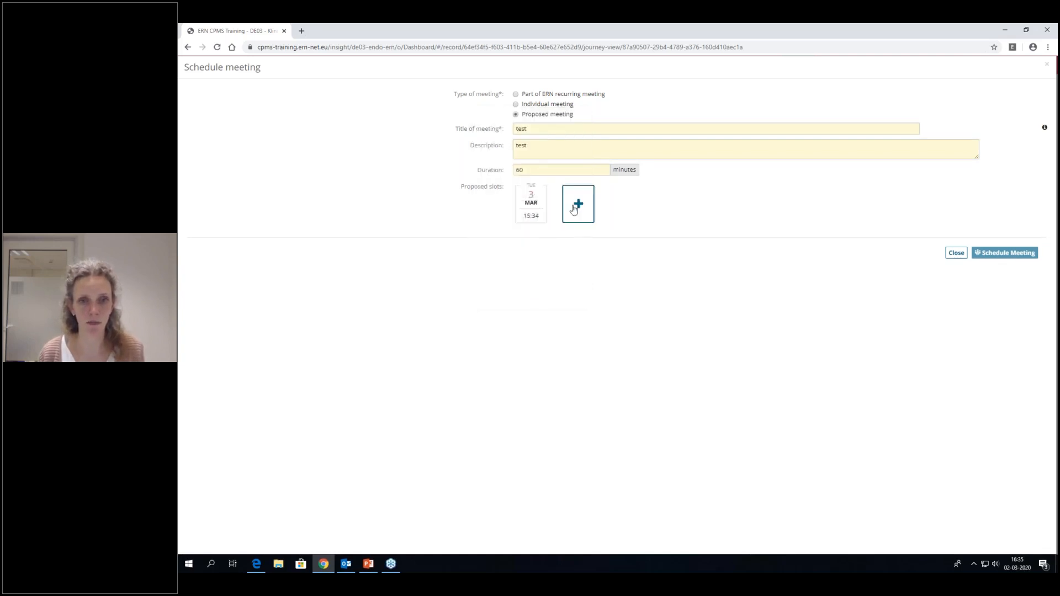
{"action": "left_click", "coordinate": [575, 204]}
{"action": "left_click", "coordinate": [593, 188]}
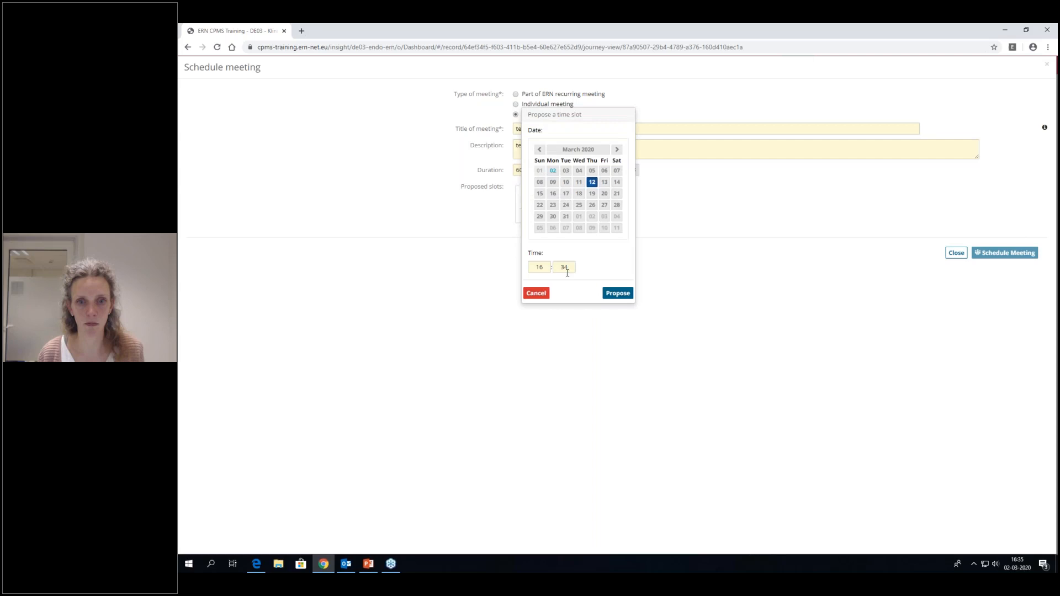
{"action": "left_click", "coordinate": [618, 293]}
{"action": "left_click", "coordinate": [624, 203]}
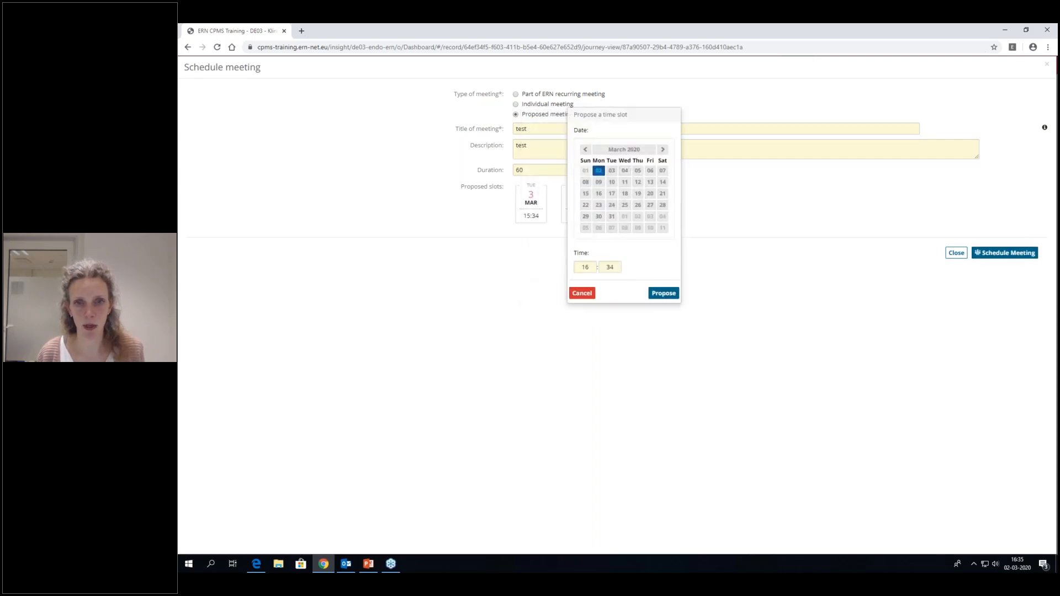
{"action": "left_click", "coordinate": [601, 184]}
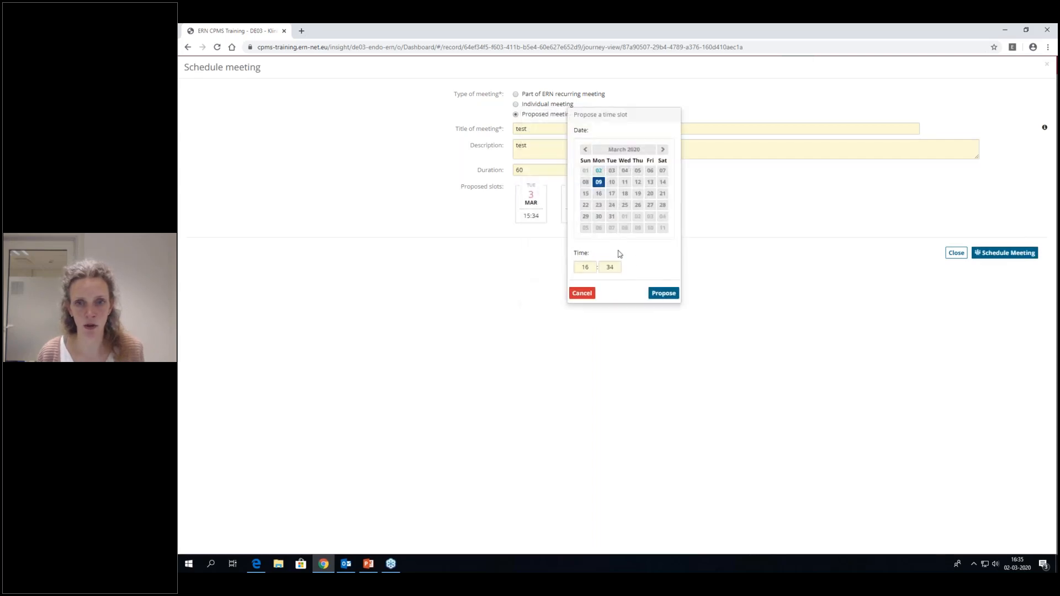
{"action": "left_click", "coordinate": [663, 293]}
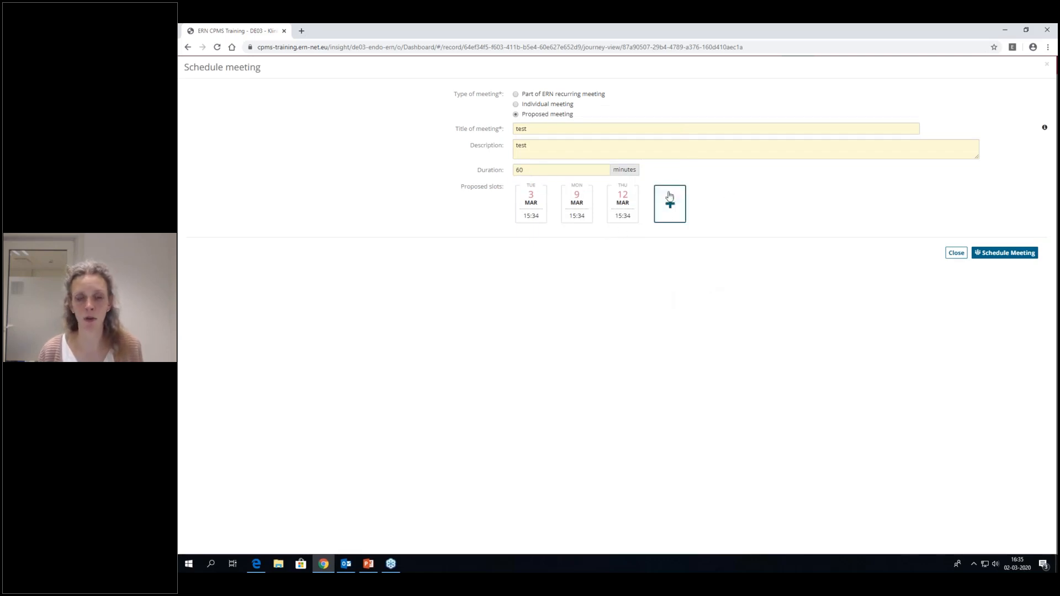
{"action": "mouse_move", "coordinate": [618, 216]}
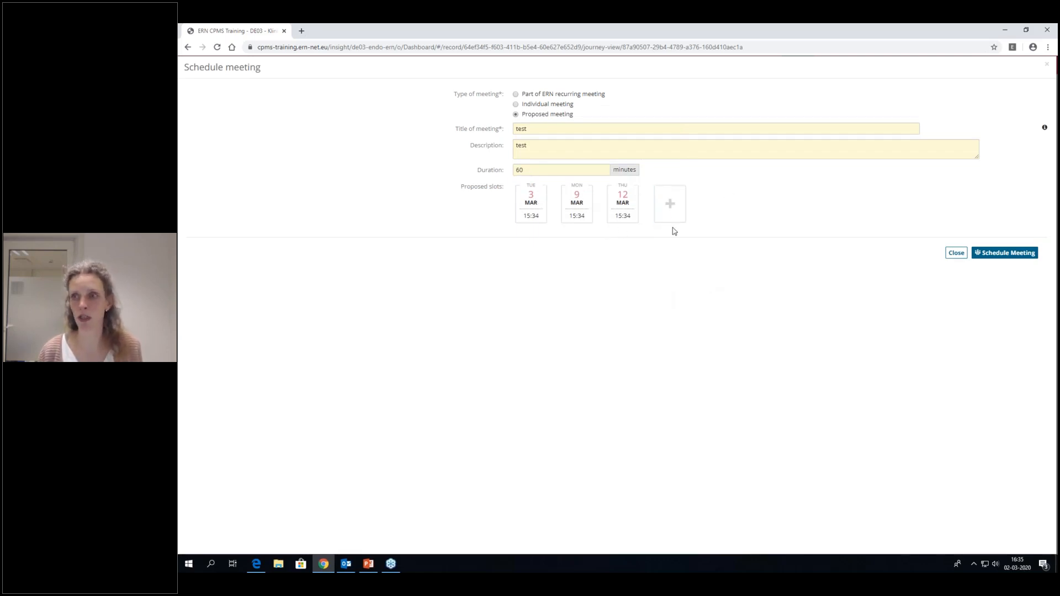
{"action": "left_click", "coordinate": [1000, 258]}
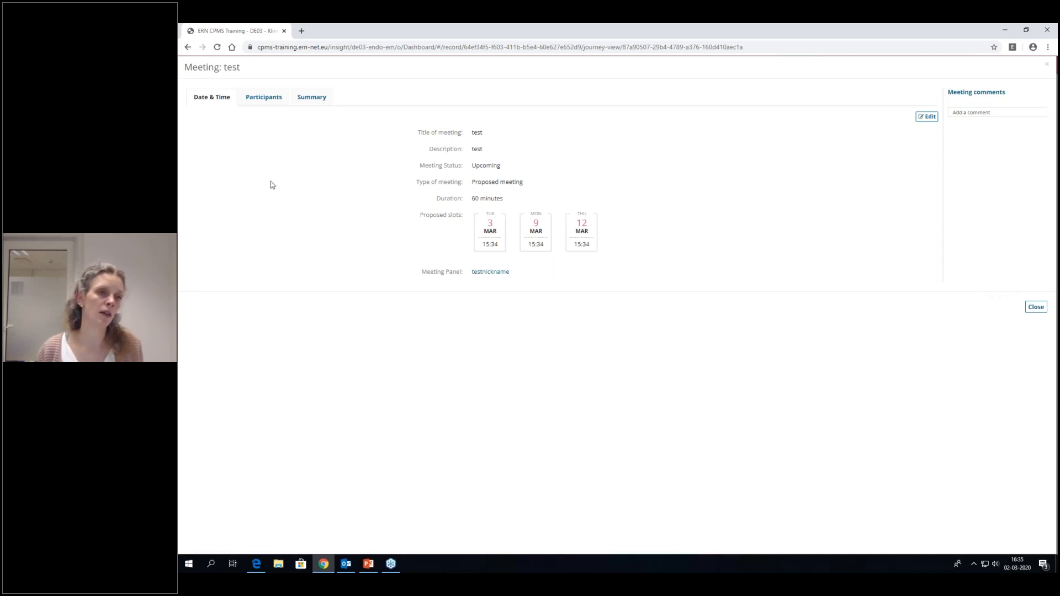
- Invite the first three available ERN healthcare professionals as meeting participants and close the meeting details
{"action": "left_click", "coordinate": [260, 104]}
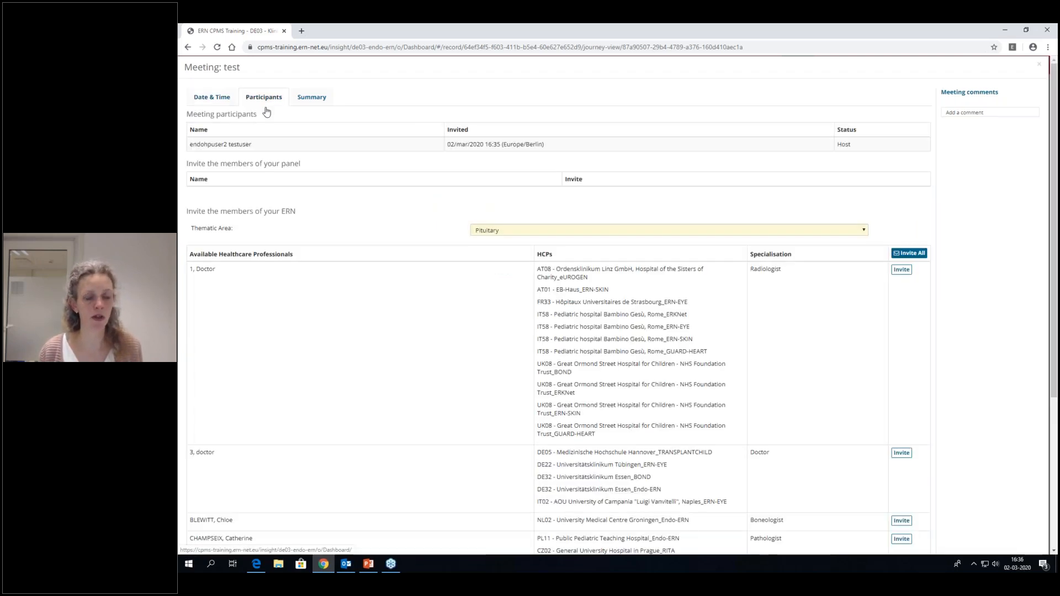
{"action": "left_click", "coordinate": [902, 271]}
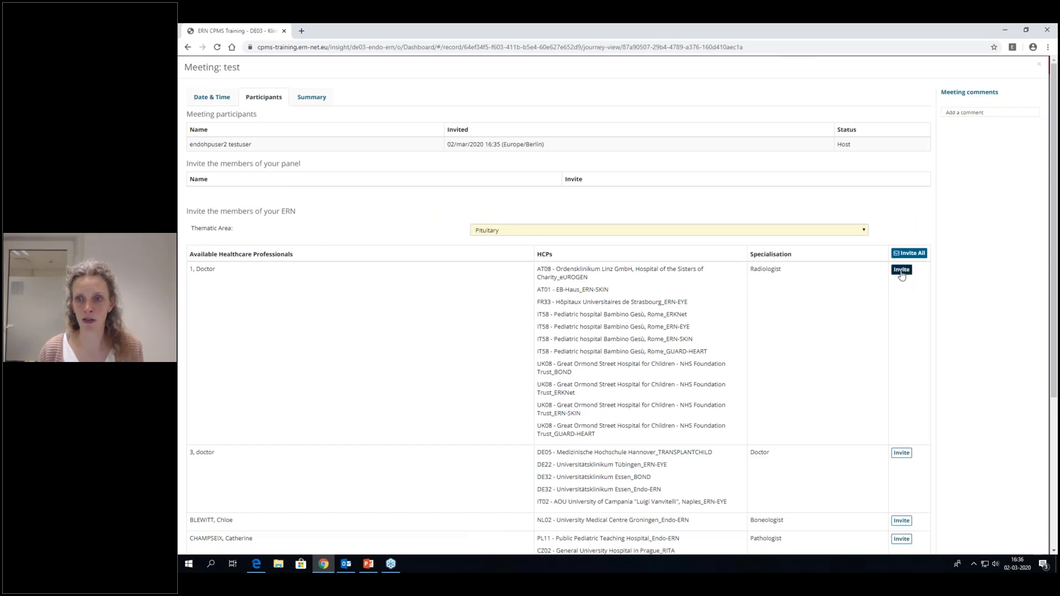
{"action": "left_click", "coordinate": [902, 284]}
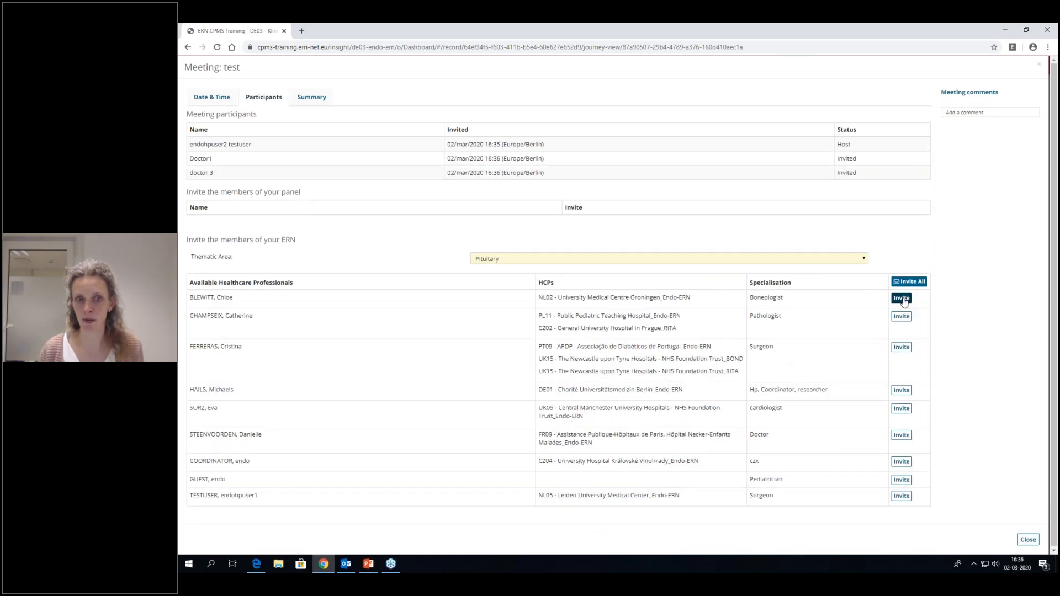
{"action": "left_click", "coordinate": [902, 298]}
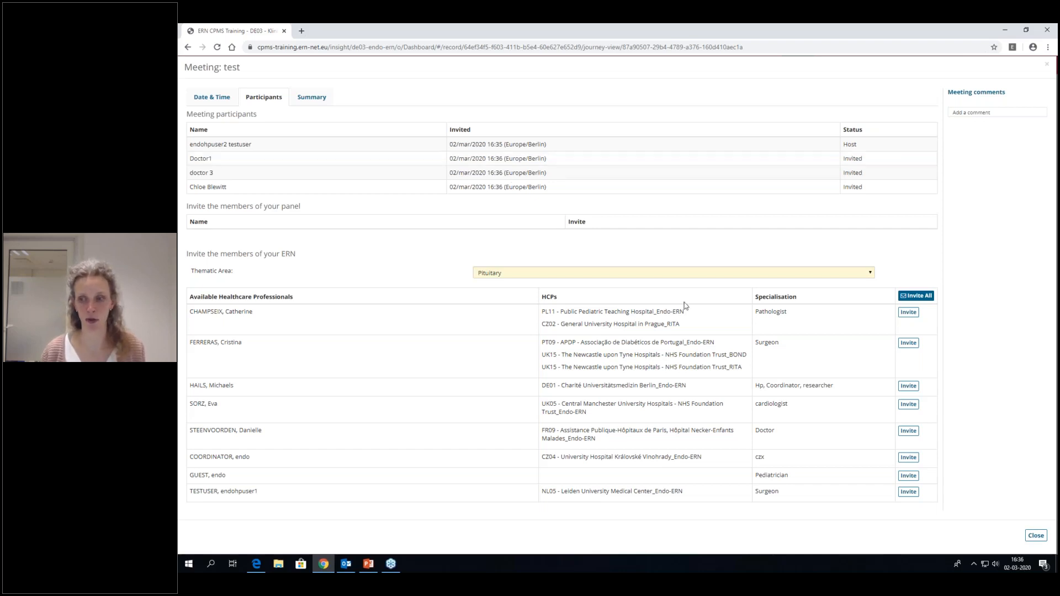
{"action": "left_click", "coordinate": [1036, 536]}
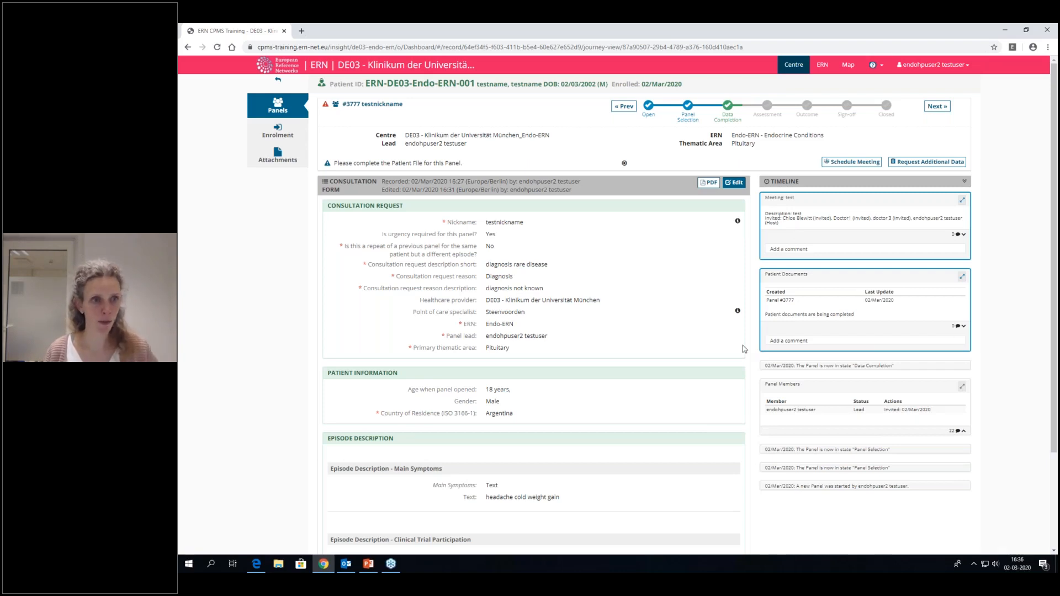
- Return to the CPMS home page, then switch to PowerPoint and show slide 40, "After this webinar: get started with CPMS"
{"action": "left_click", "coordinate": [271, 69]}
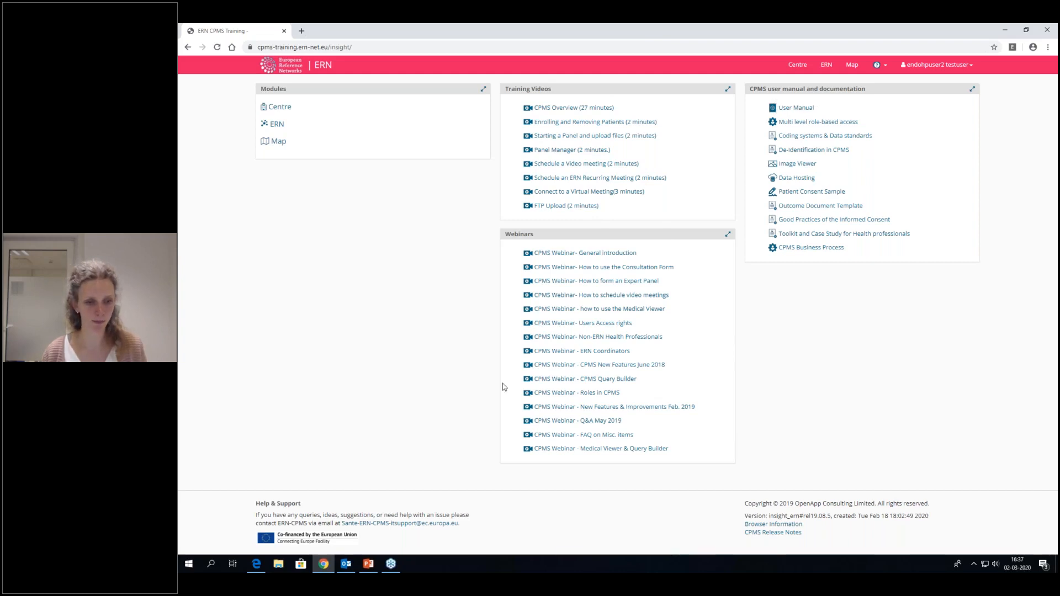
{"action": "left_click", "coordinate": [369, 564]}
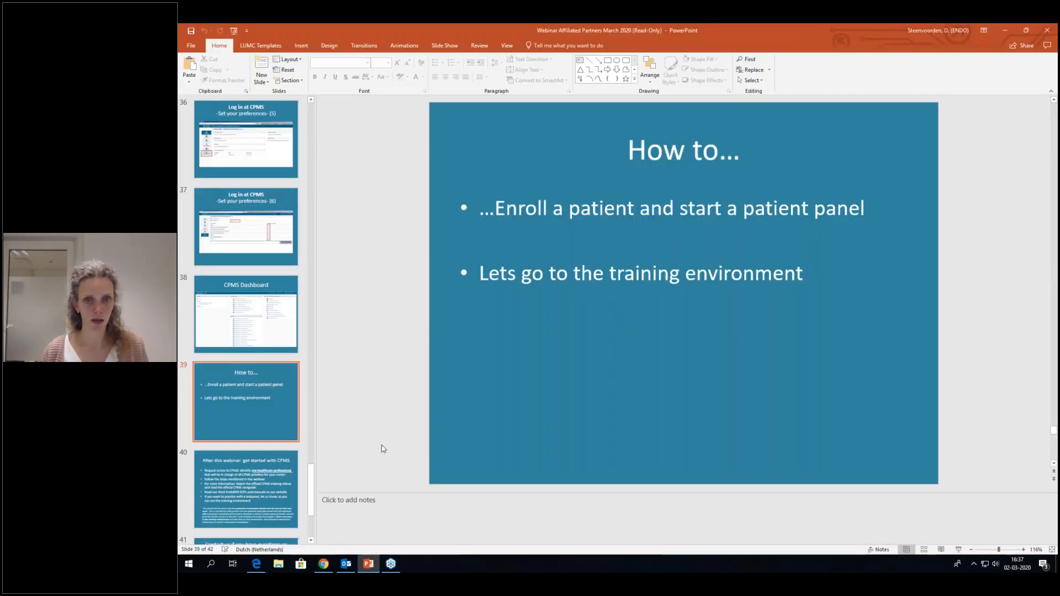
{"action": "left_click", "coordinate": [277, 476]}
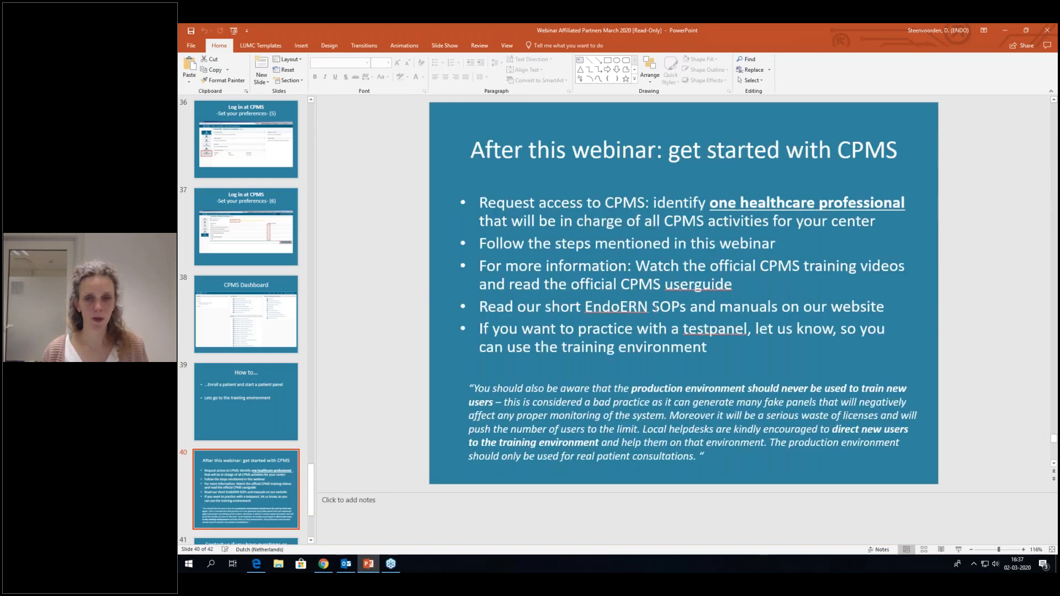